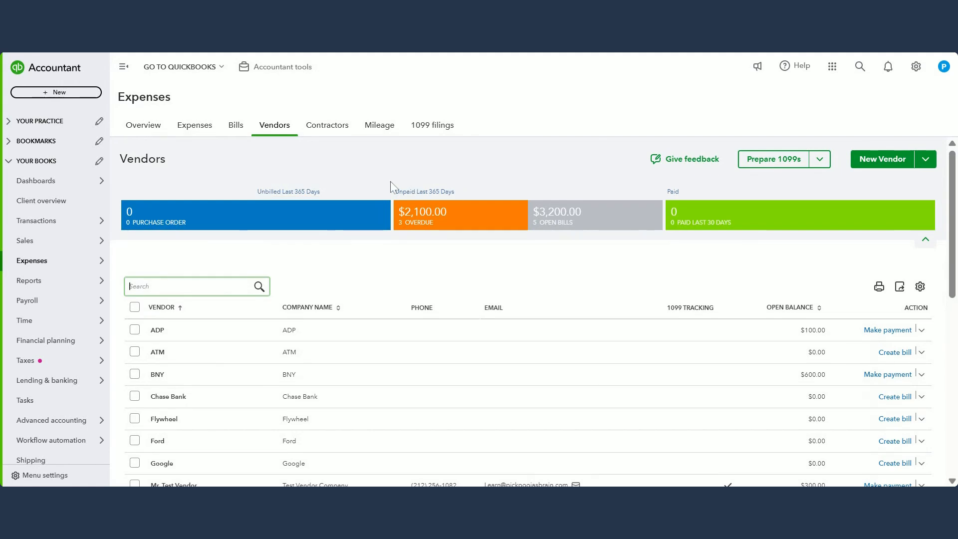
Step: Open BNY's record from the vendor list and examine its open balance and overdue payment
{"action": "mouse_move", "coordinate": [67, 263]}
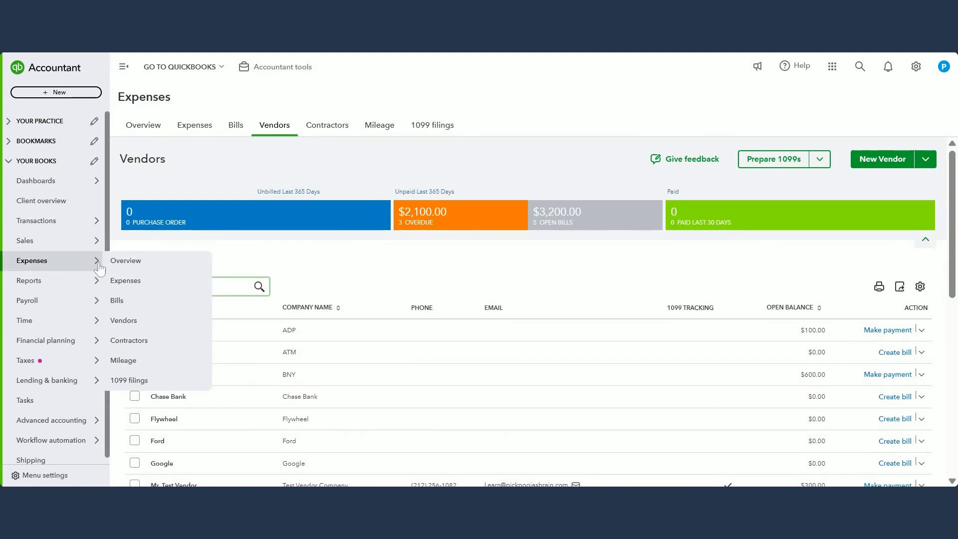
{"action": "left_click", "coordinate": [120, 321]}
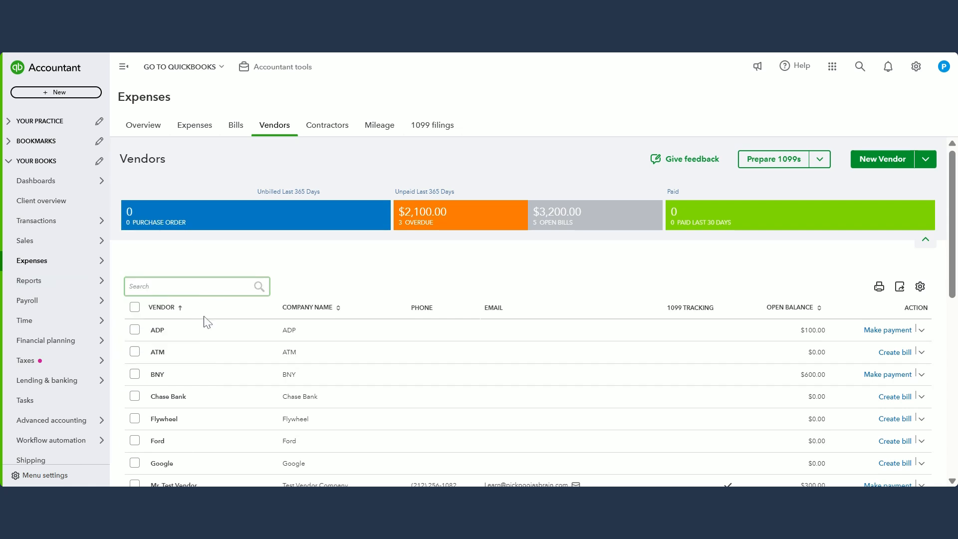
{"action": "left_click", "coordinate": [157, 374]}
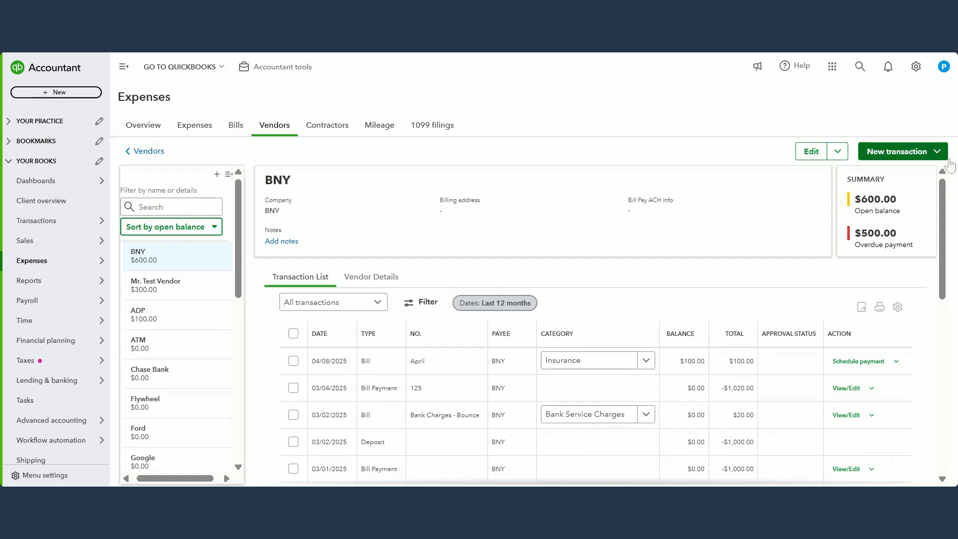
{"action": "left_click_drag", "start_coordinate": [897, 199], "coordinate": [862, 199]}
{"action": "left_click", "coordinate": [862, 199]}
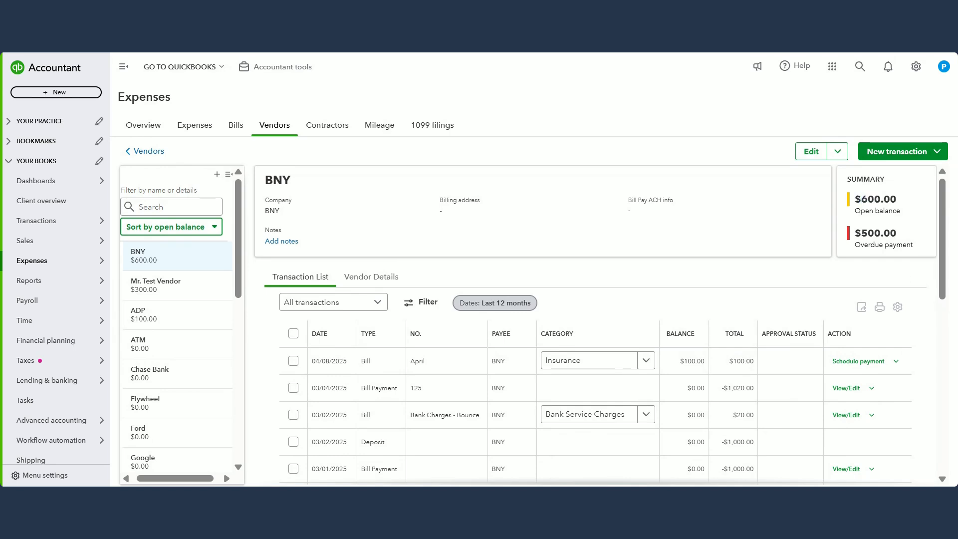
{"action": "left_click_drag", "start_coordinate": [897, 233], "coordinate": [854, 233]}
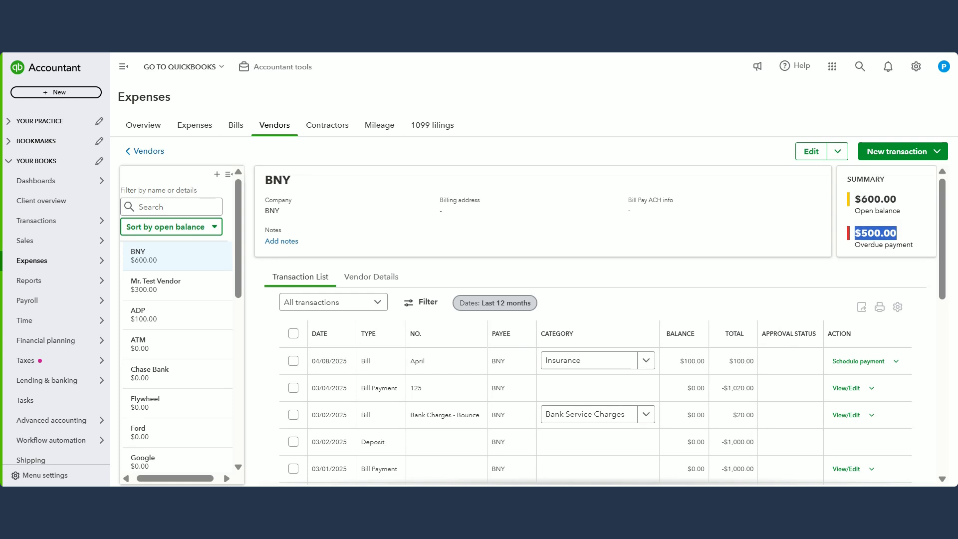
{"action": "left_click", "coordinate": [919, 213]}
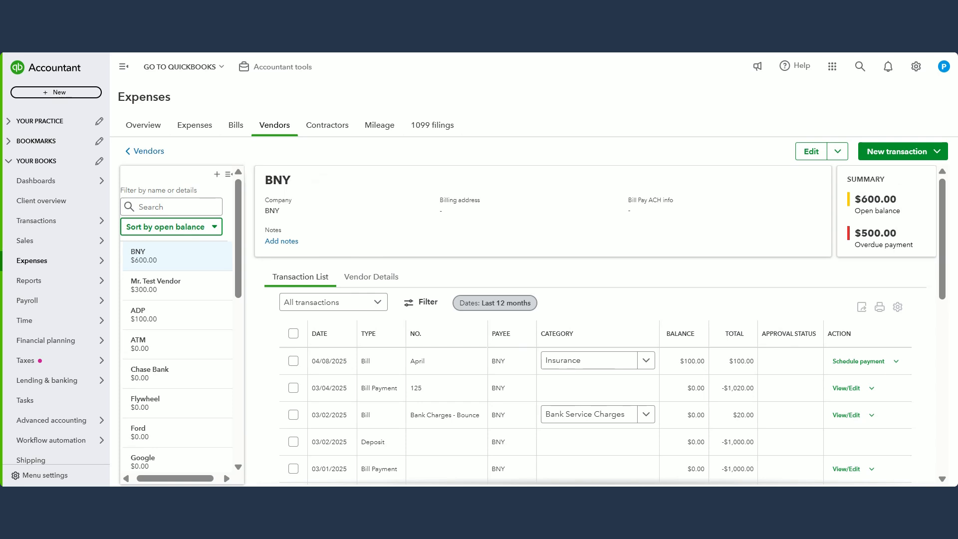
{"action": "double_click", "coordinate": [880, 233]}
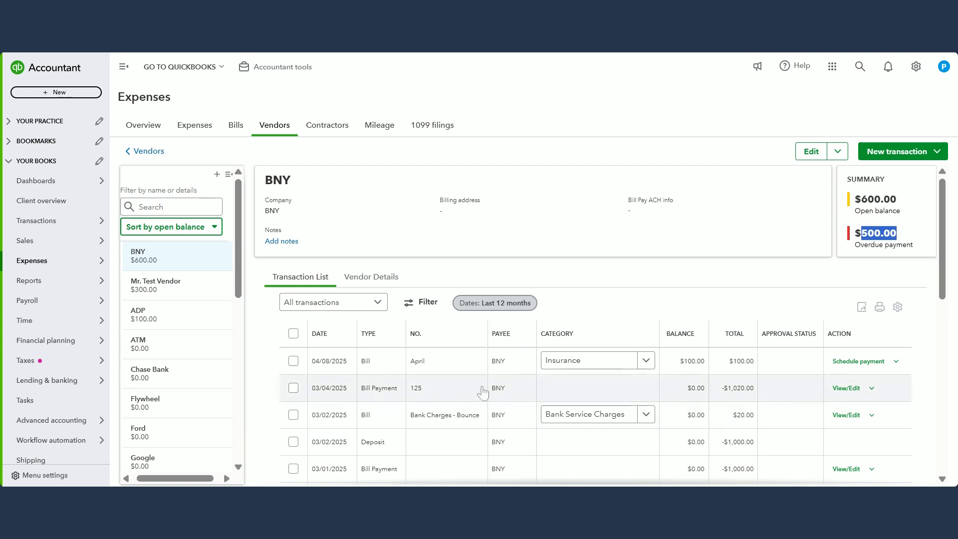
Step: Review BNY's Jan 2025 bill, close it, and check the vendor's transactions against its open balance
{"action": "scroll", "coordinate": [482, 393], "scroll_direction": "down", "scroll_amount": 3}
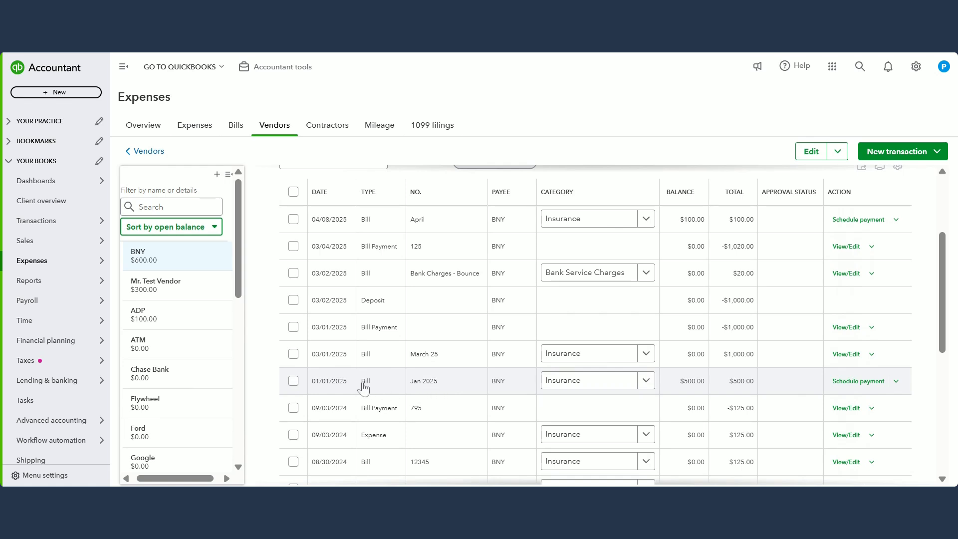
{"action": "left_click", "coordinate": [497, 387]}
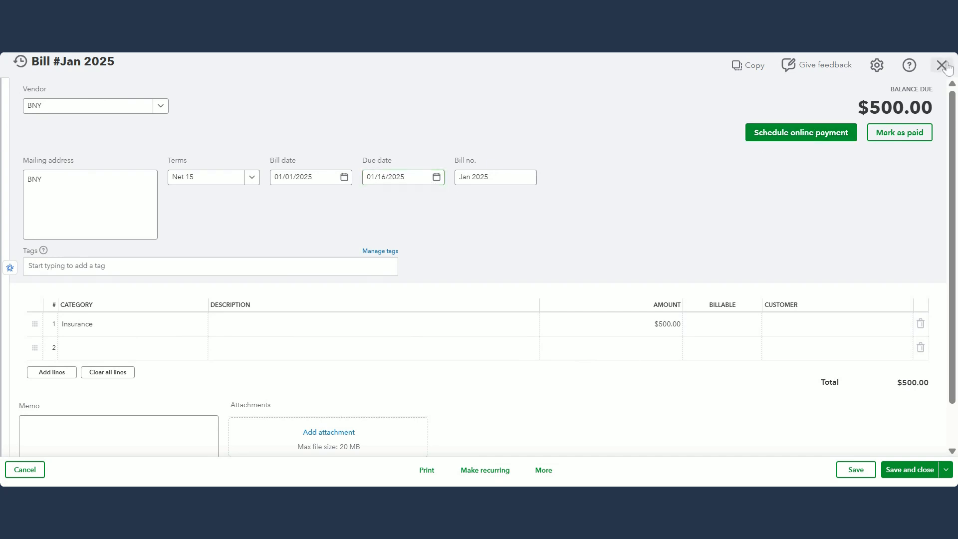
{"action": "scroll", "coordinate": [897, 185], "scroll_direction": "down", "scroll_amount": 1}
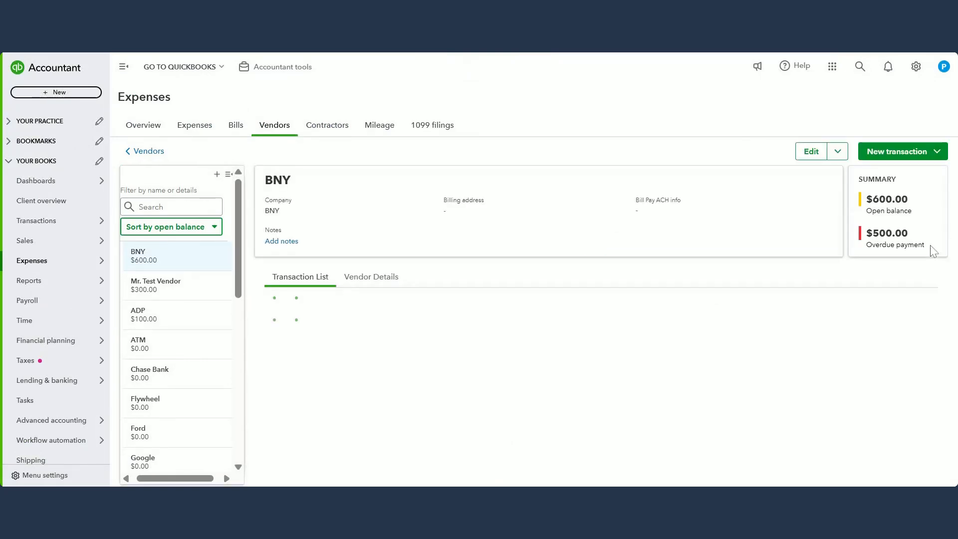
{"action": "scroll", "coordinate": [663, 288], "scroll_direction": "down", "scroll_amount": 3}
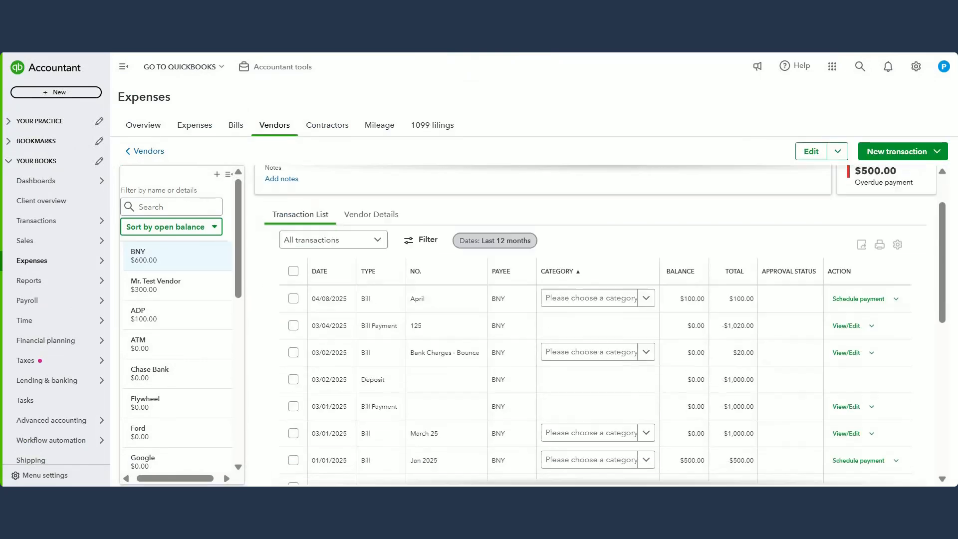
{"action": "scroll", "coordinate": [663, 288], "scroll_direction": "up", "scroll_amount": 3}
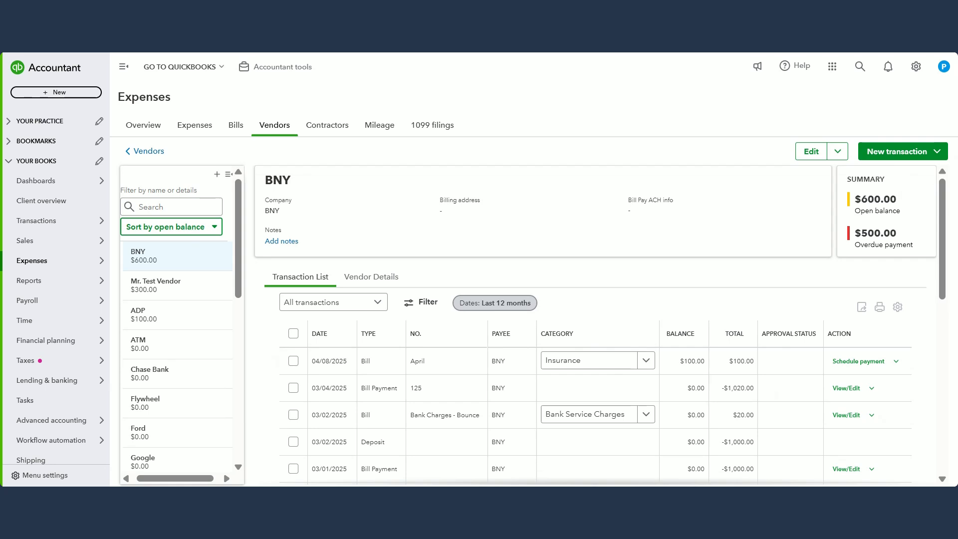
{"action": "double_click", "coordinate": [879, 199]}
{"action": "left_click_drag", "start_coordinate": [863, 200], "coordinate": [854, 199]}
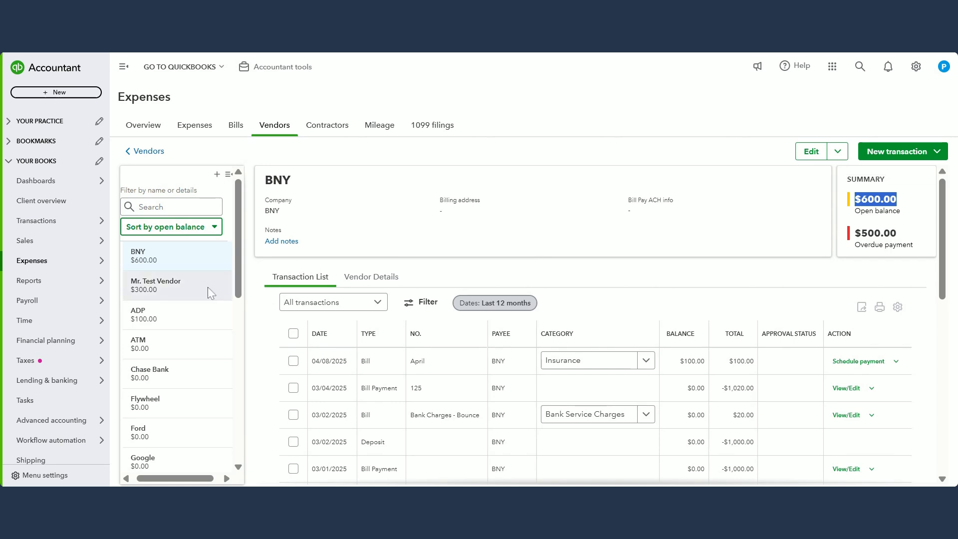
Step: Open Mr. Test Vendor's record and compare its bill and vendor credit with the open balance and overdue payment
{"action": "left_click", "coordinate": [167, 293]}
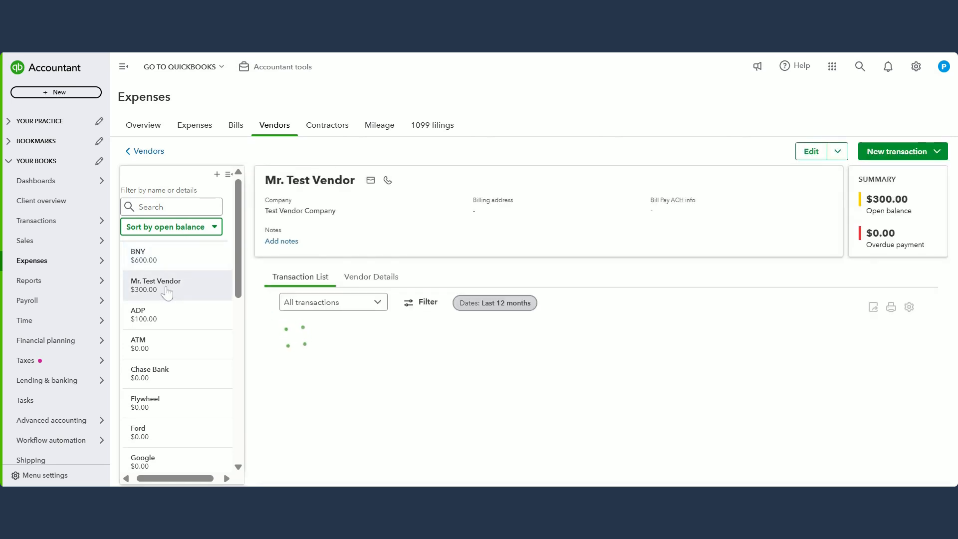
{"action": "scroll", "coordinate": [664, 262], "scroll_direction": "down", "scroll_amount": 1}
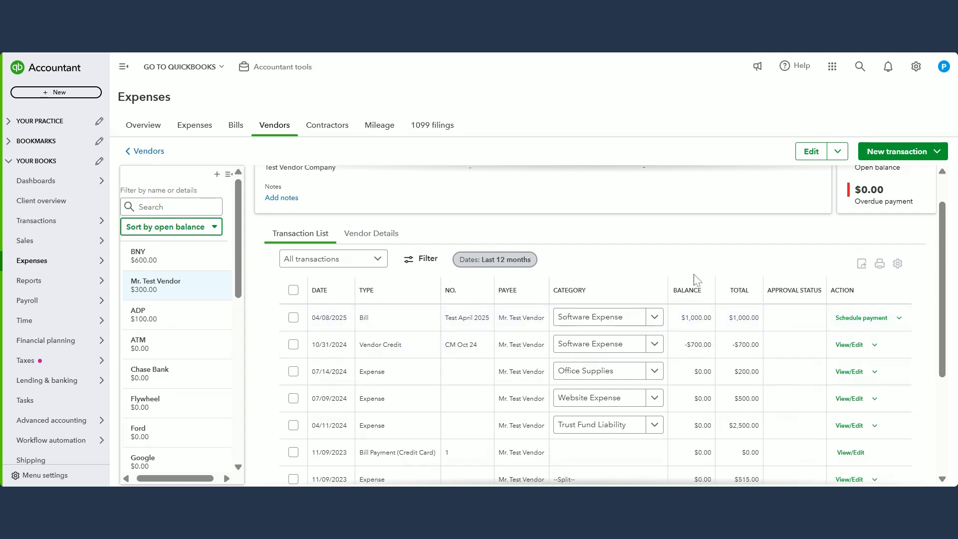
{"action": "scroll", "coordinate": [748, 250], "scroll_direction": "up", "scroll_amount": 1}
{"action": "left_click_drag", "start_coordinate": [855, 211], "coordinate": [902, 211]}
{"action": "left_click_drag", "start_coordinate": [914, 245], "coordinate": [856, 245]}
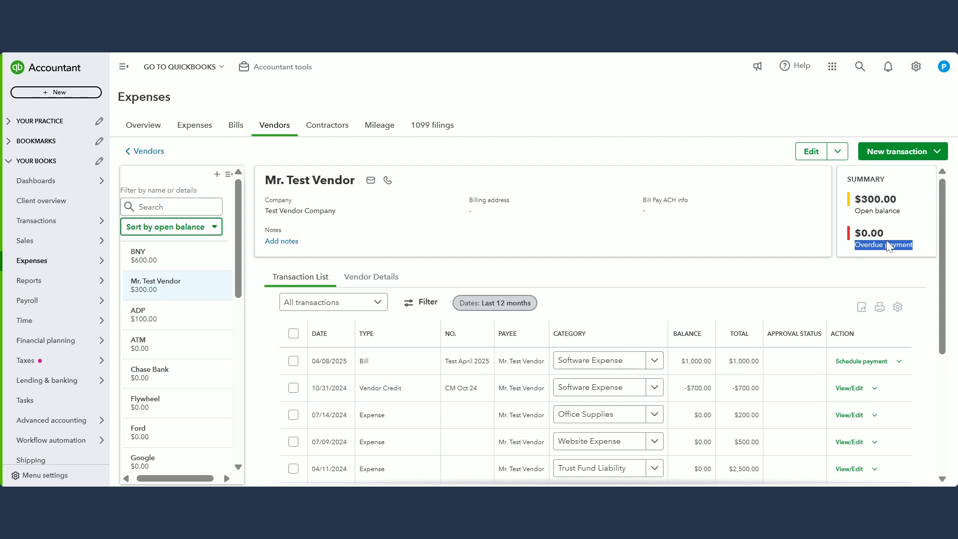
{"action": "left_click_drag", "start_coordinate": [885, 234], "coordinate": [868, 234]}
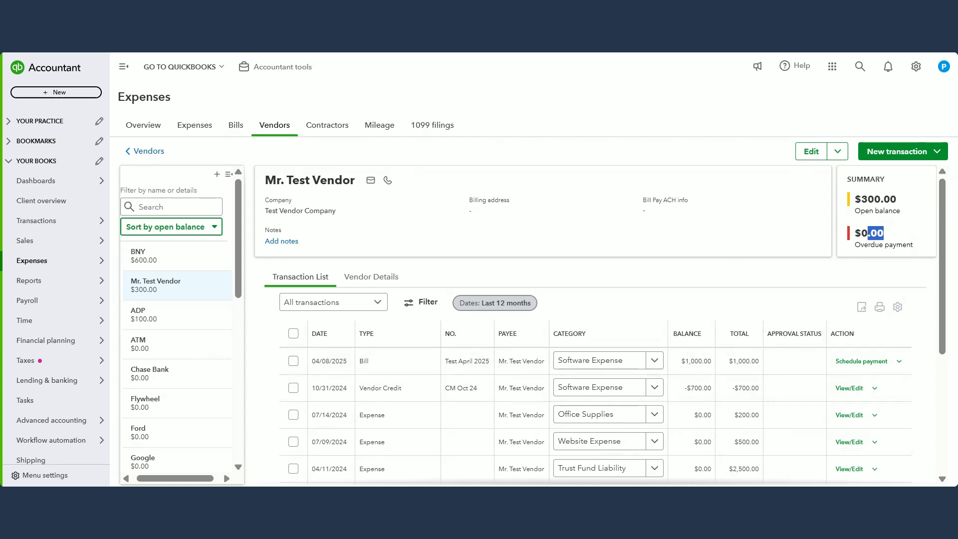
{"action": "left_click_drag", "start_coordinate": [869, 199], "coordinate": [897, 199]}
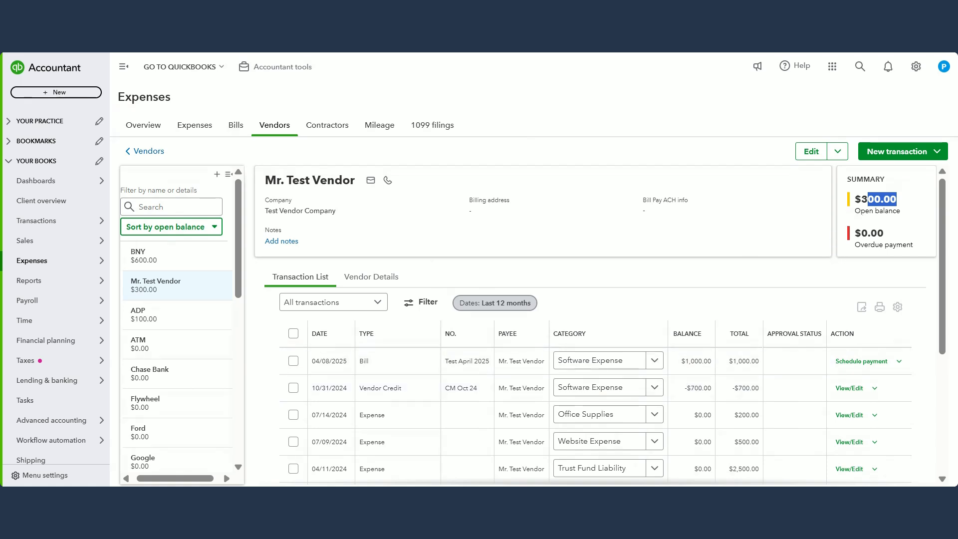
{"action": "double_click", "coordinate": [865, 211]}
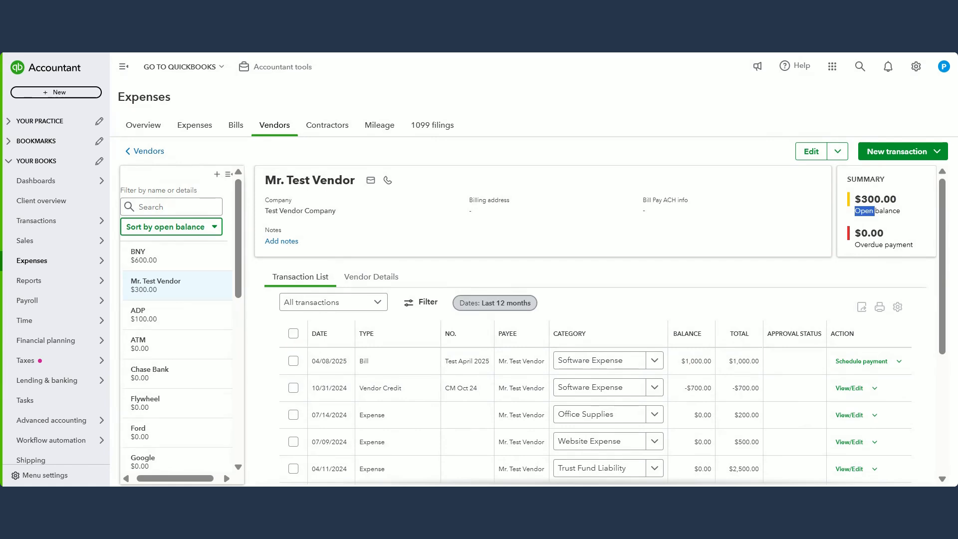
{"action": "left_click", "coordinate": [676, 350]}
Step: Open PLAS from the end of the vendor list and compare its open balance with its overdue payment
{"action": "scroll", "coordinate": [177, 340], "scroll_direction": "down", "scroll_amount": 1}
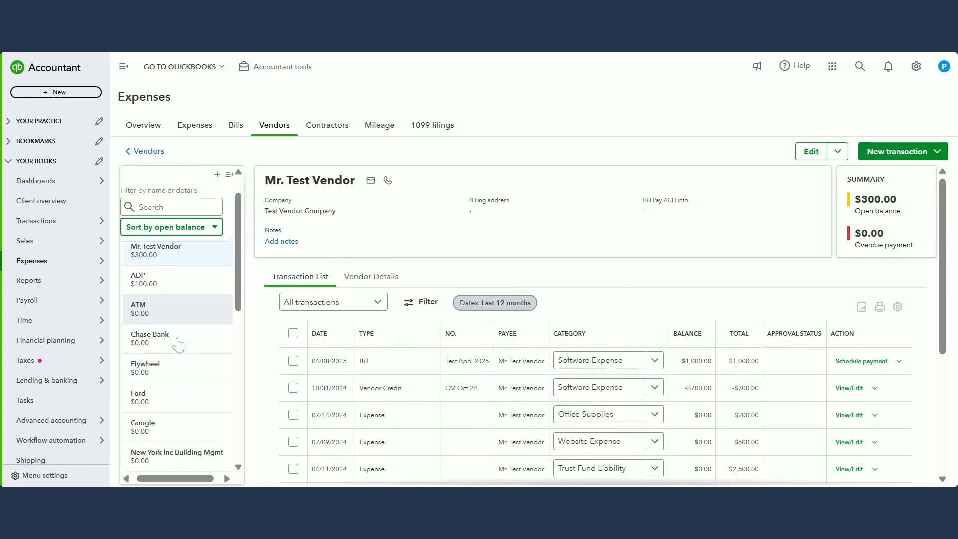
{"action": "scroll", "coordinate": [177, 345], "scroll_direction": "down", "scroll_amount": 10}
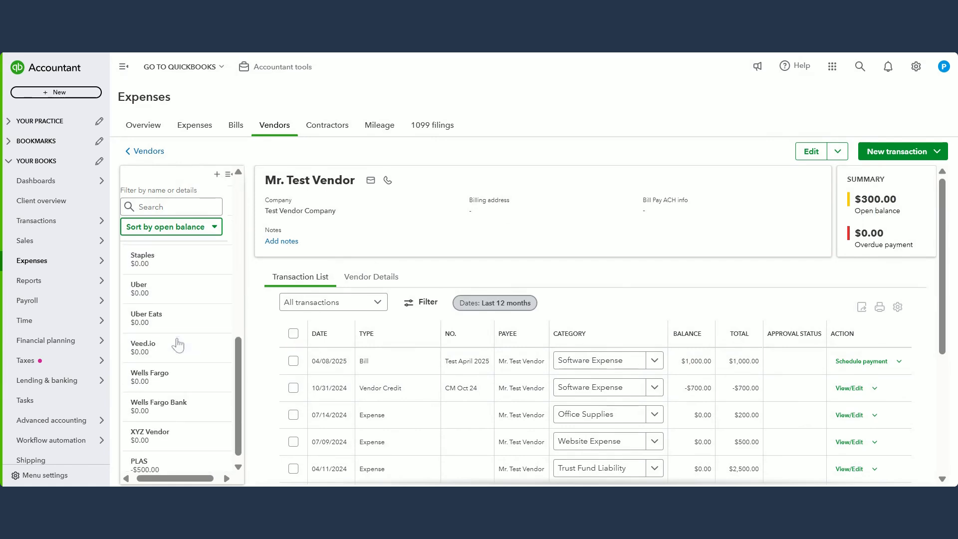
{"action": "left_click", "coordinate": [174, 459]}
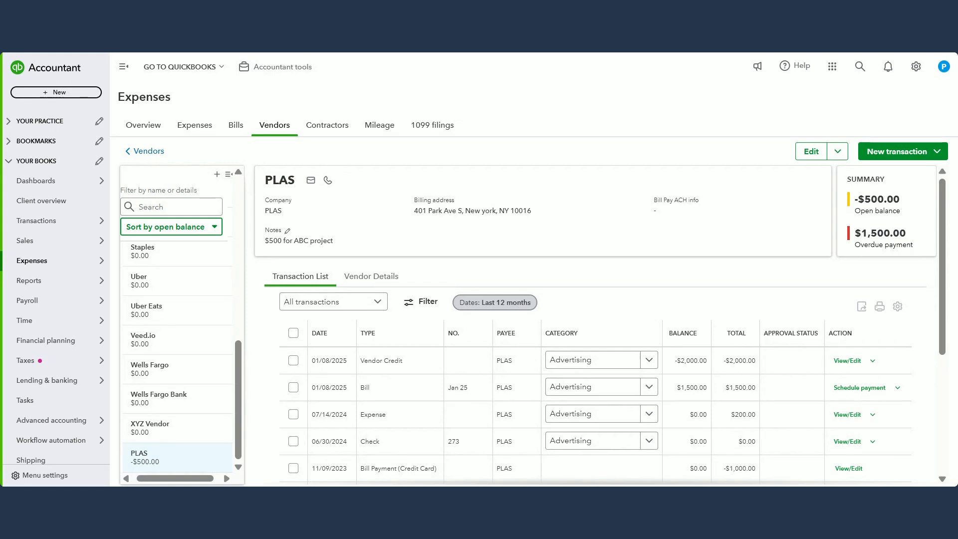
{"action": "left_click_drag", "start_coordinate": [855, 233], "coordinate": [906, 233]}
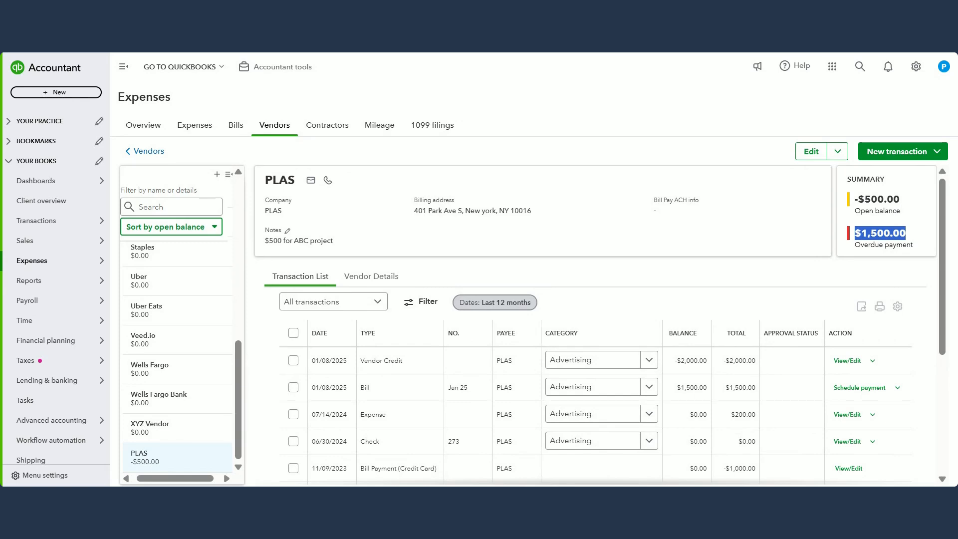
{"action": "left_click_drag", "start_coordinate": [904, 199], "coordinate": [854, 199]}
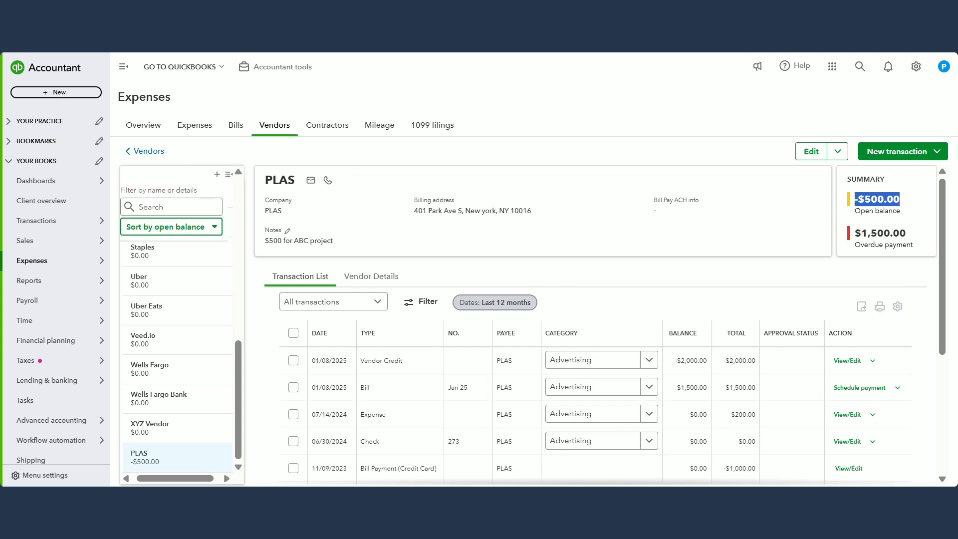
{"action": "left_click_drag", "start_coordinate": [862, 233], "coordinate": [906, 233]}
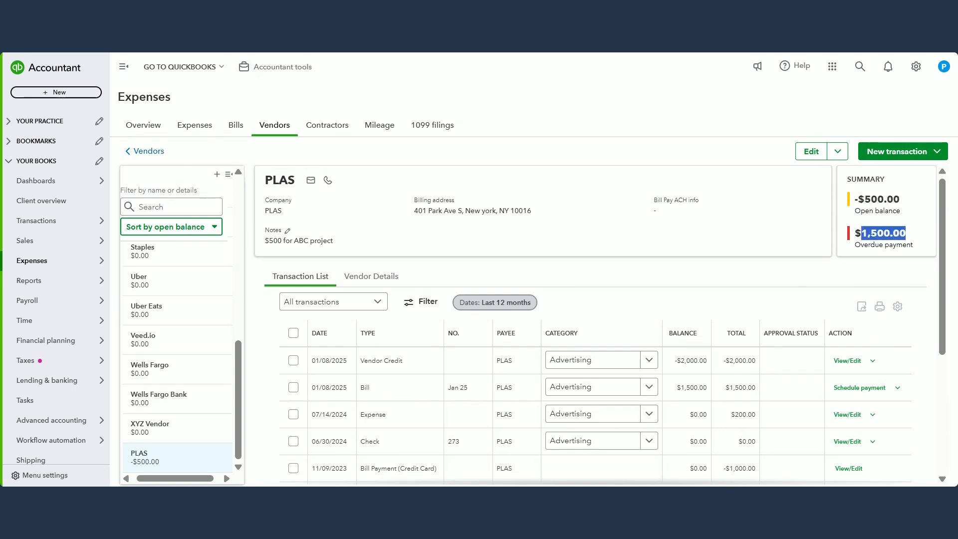
{"action": "left_click", "coordinate": [684, 248]}
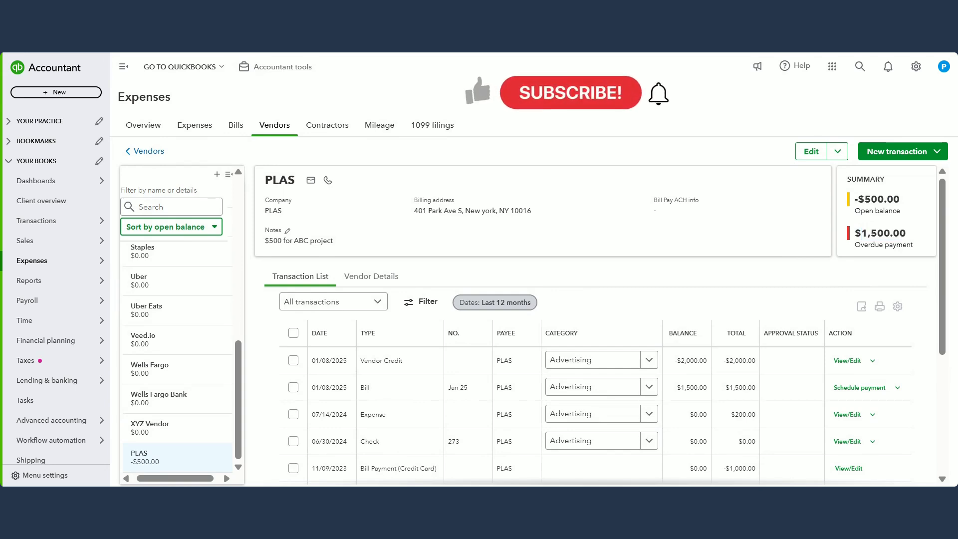
Step: Check PLAS's vendor credit and Jan 25 bill in the transaction list against its open balance and overdue payment
{"action": "scroll", "coordinate": [684, 261], "scroll_direction": "down", "scroll_amount": 2}
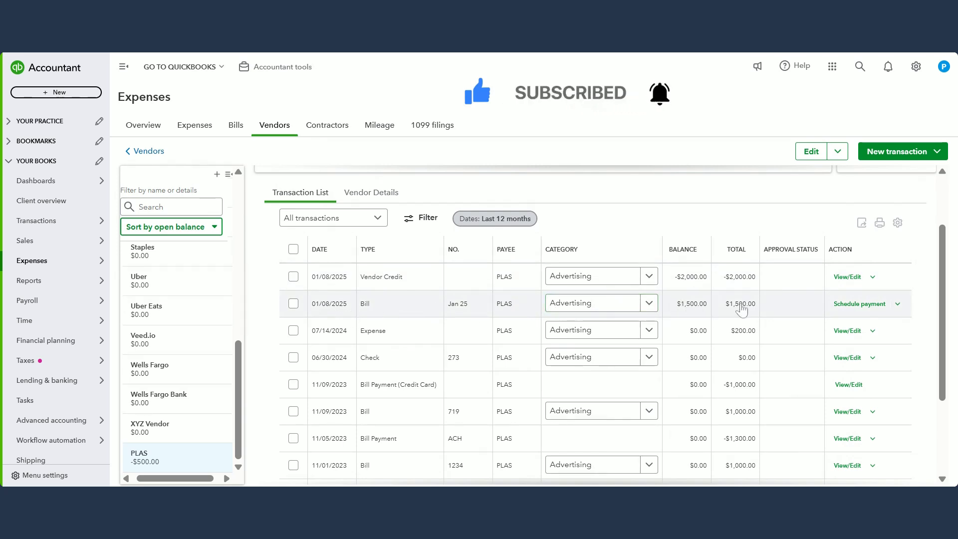
{"action": "scroll", "coordinate": [742, 303], "scroll_direction": "up", "scroll_amount": 1}
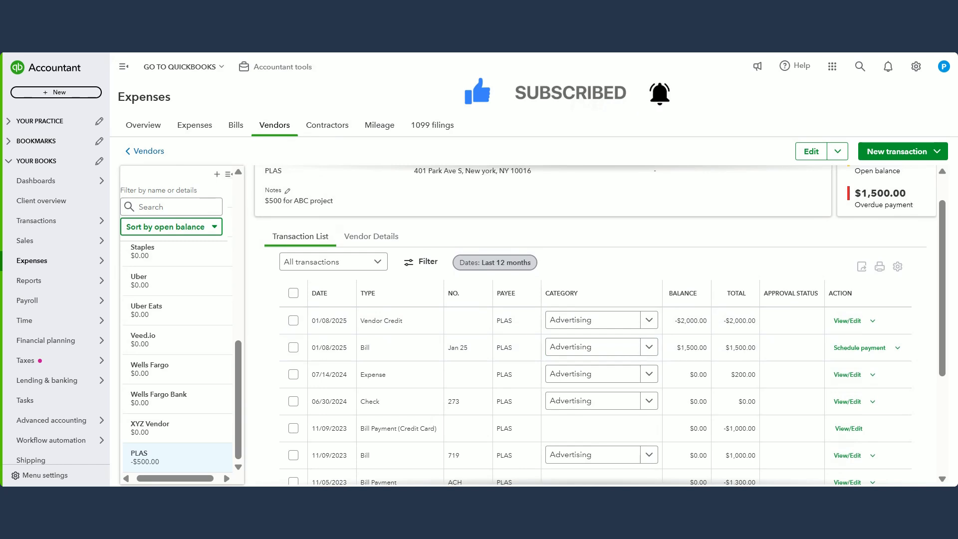
{"action": "double_click", "coordinate": [881, 193]}
{"action": "scroll", "coordinate": [612, 278], "scroll_direction": "up", "scroll_amount": 1}
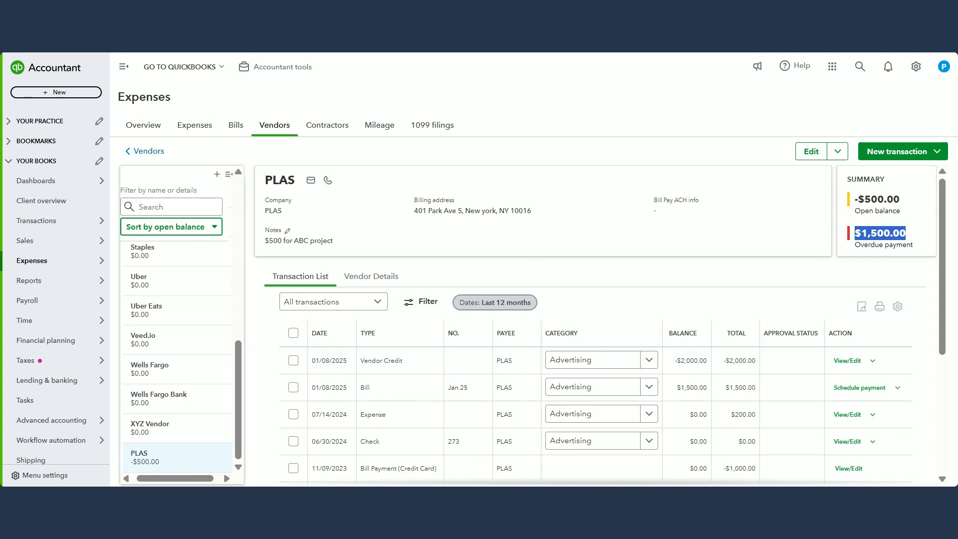
{"action": "double_click", "coordinate": [874, 200]}
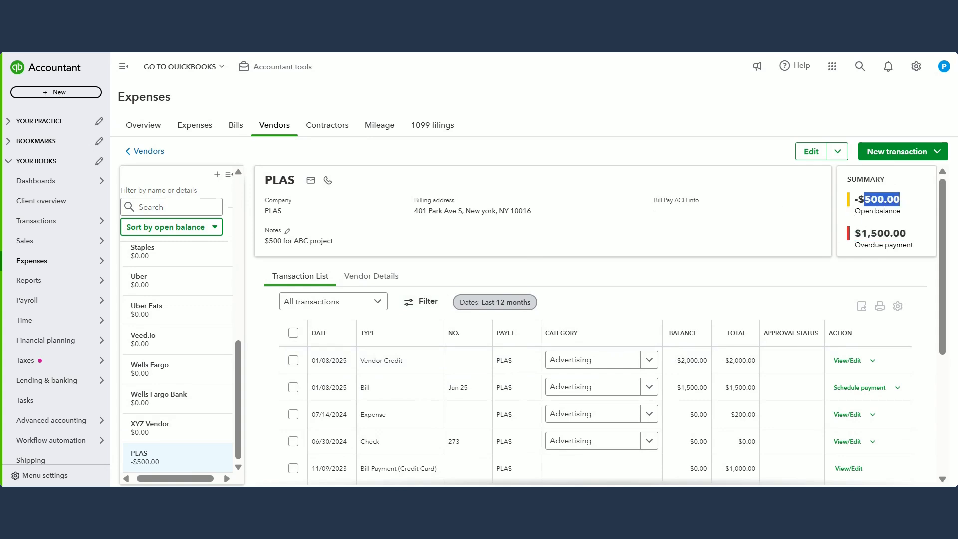
{"action": "double_click", "coordinate": [877, 233]}
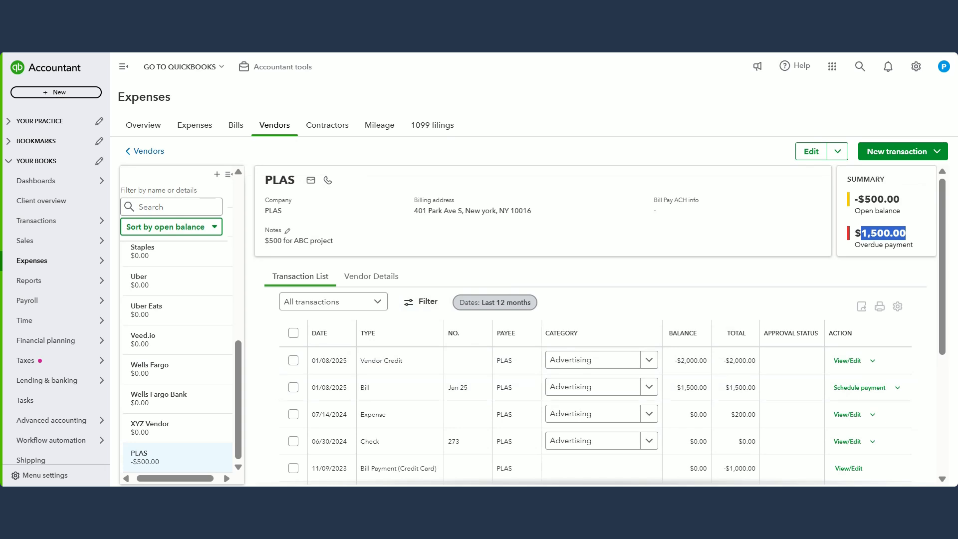
{"action": "left_click", "coordinate": [879, 212]}
{"action": "double_click", "coordinate": [882, 199]}
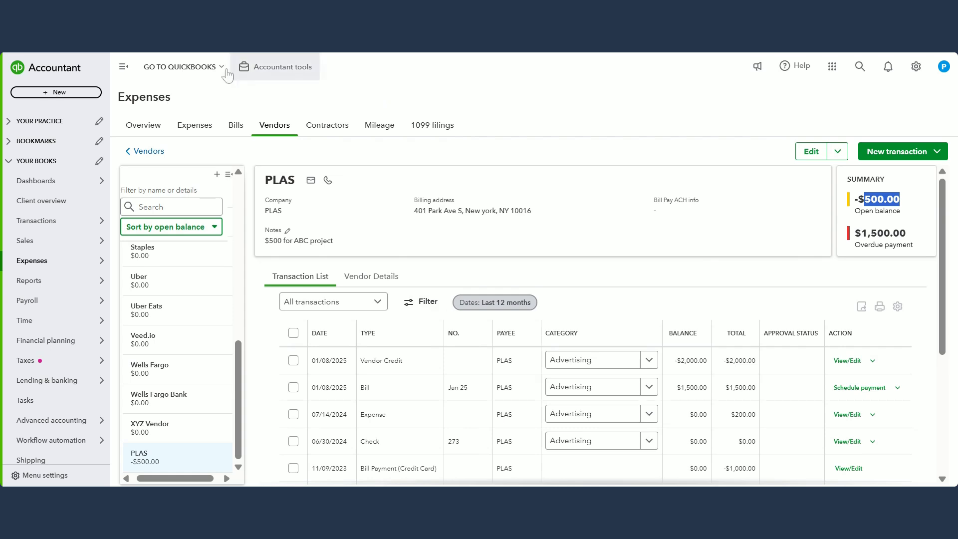
Step: Open the Unpaid Bills report from the standard reports and review each vendor's bills and vendor credits down to the total
{"action": "mouse_move", "coordinate": [70, 282]}
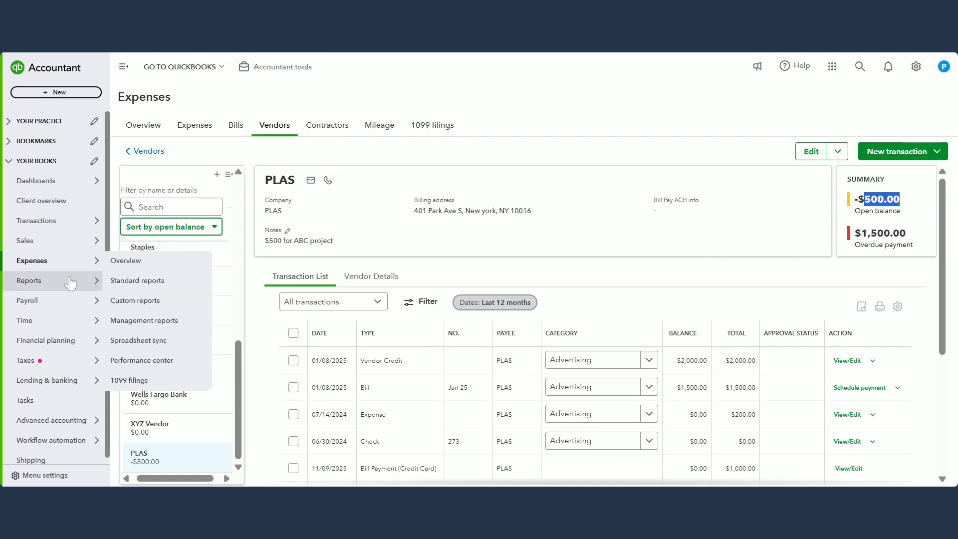
{"action": "left_click", "coordinate": [134, 281]}
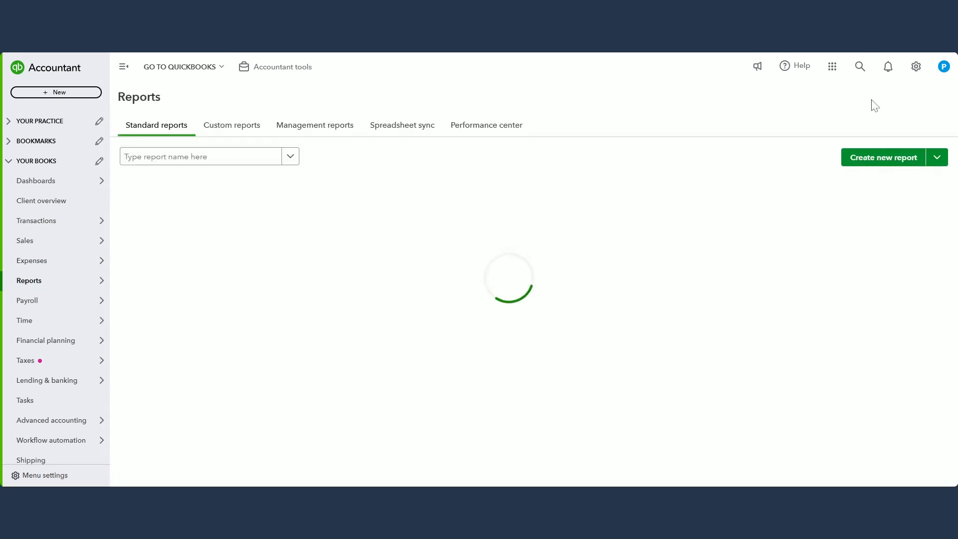
{"action": "left_click", "coordinate": [249, 160]}
{"action": "type", "text": "unpai"}
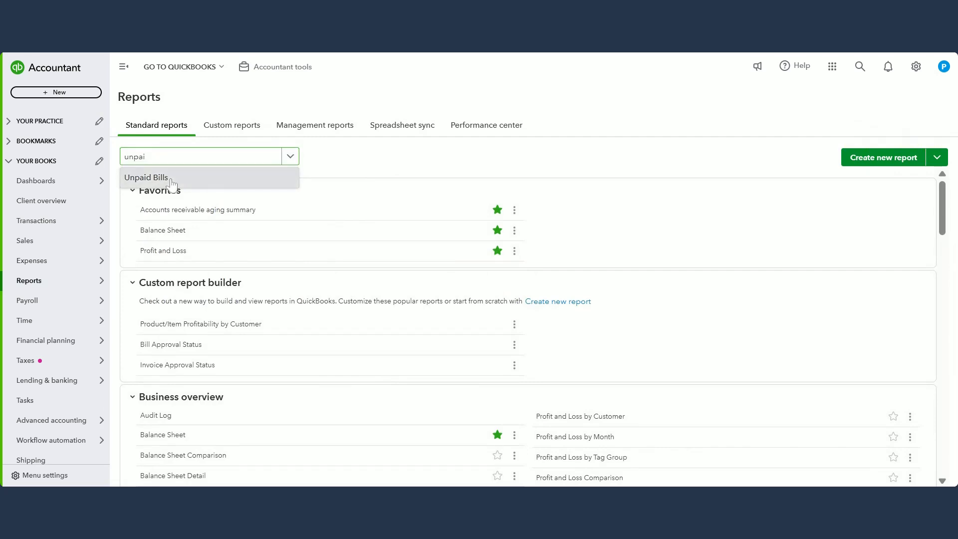
{"action": "left_click", "coordinate": [171, 179]}
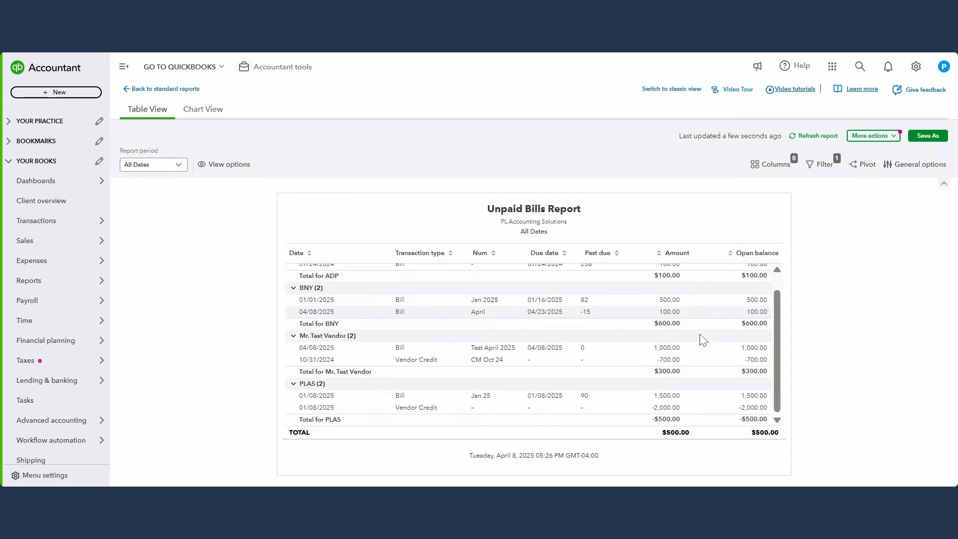
{"action": "scroll", "coordinate": [670, 313], "scroll_direction": "down", "scroll_amount": 2}
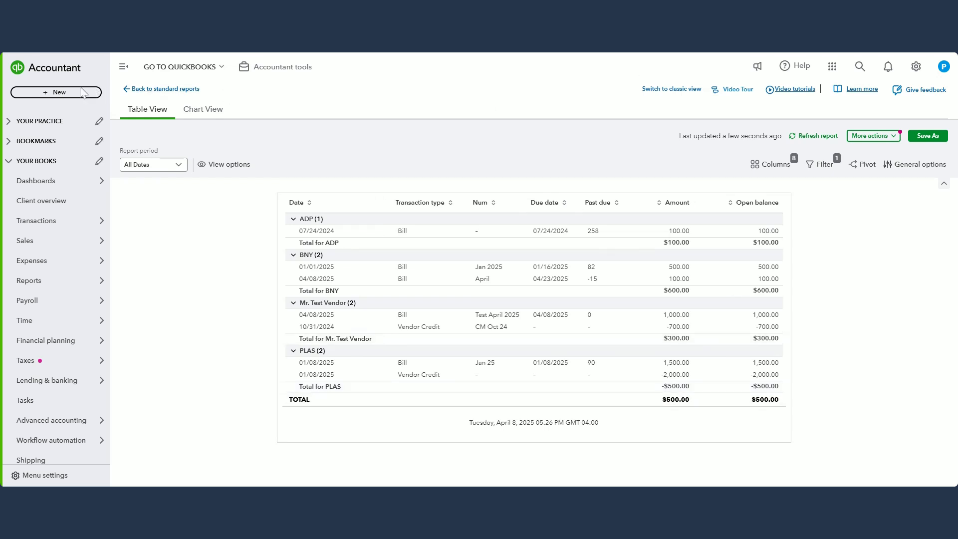
Step: Return to the vendor list and search for PLAS to open its vendor record
{"action": "mouse_move", "coordinate": [55, 262]}
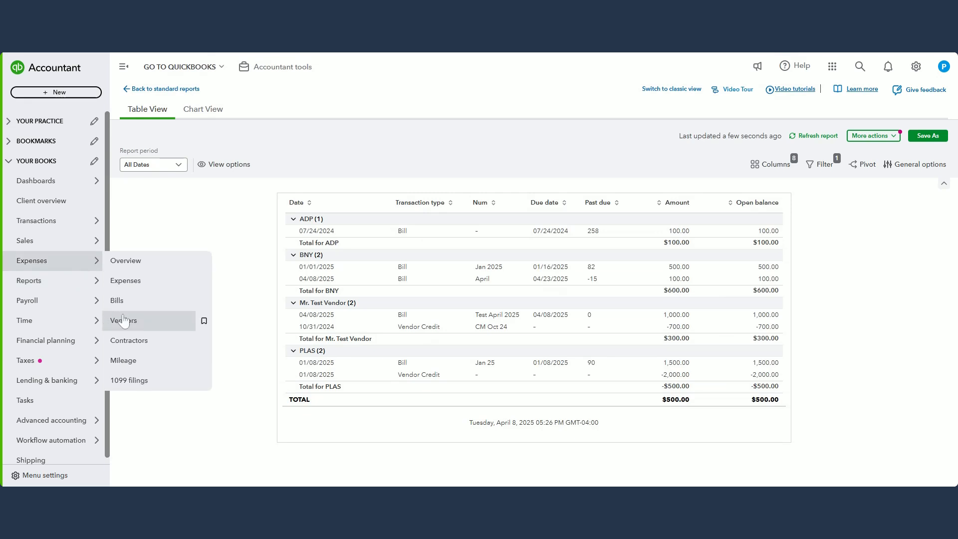
{"action": "left_click", "coordinate": [202, 321]}
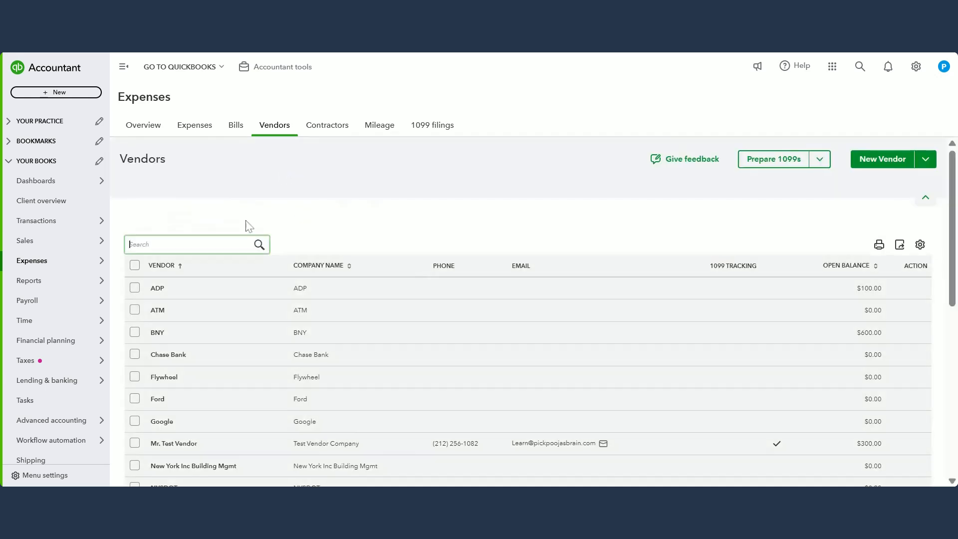
{"action": "left_click", "coordinate": [205, 245]}
{"action": "type", "text": "plas"}
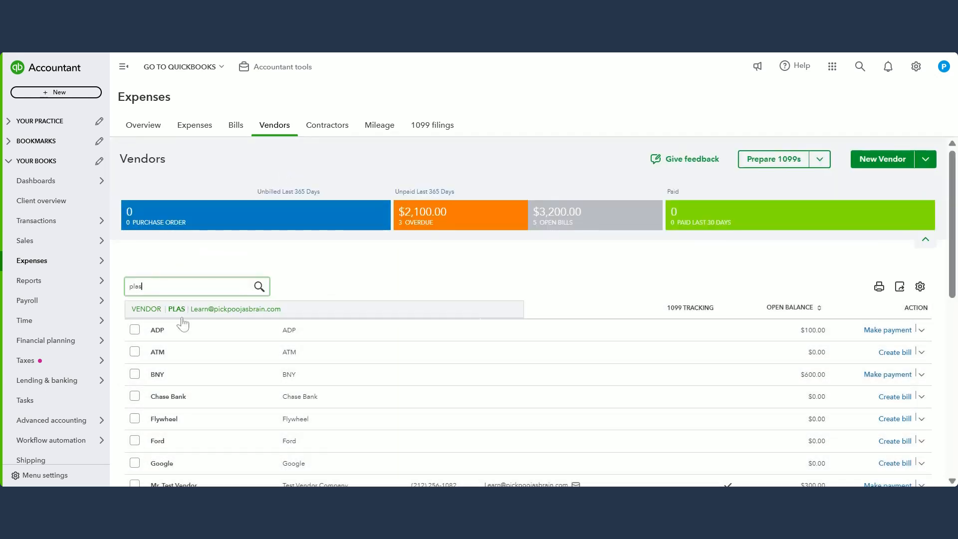
{"action": "left_click", "coordinate": [187, 316]}
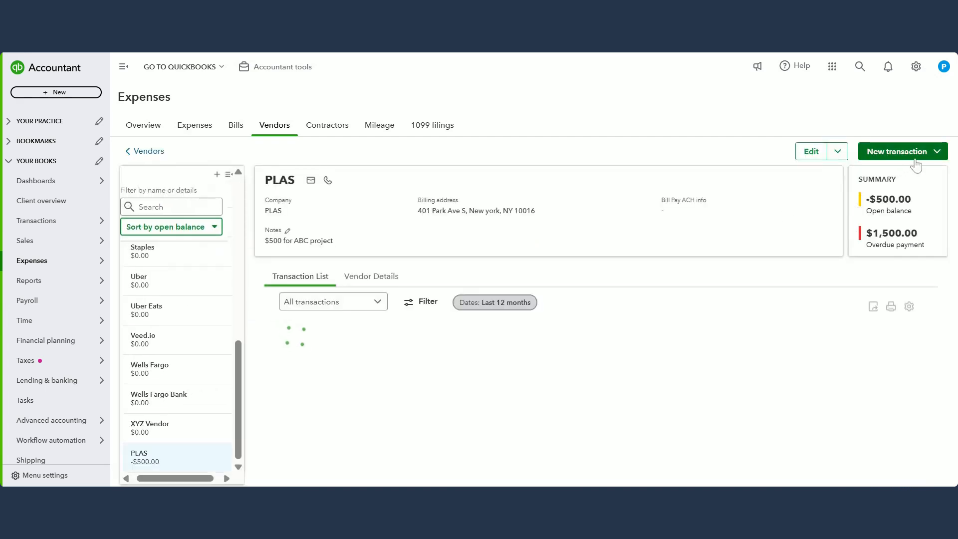
Step: Start a new expense for PLAS and add all suggested transactions, the Jan 25 bill and the vendor credit
{"action": "left_click", "coordinate": [915, 156]}
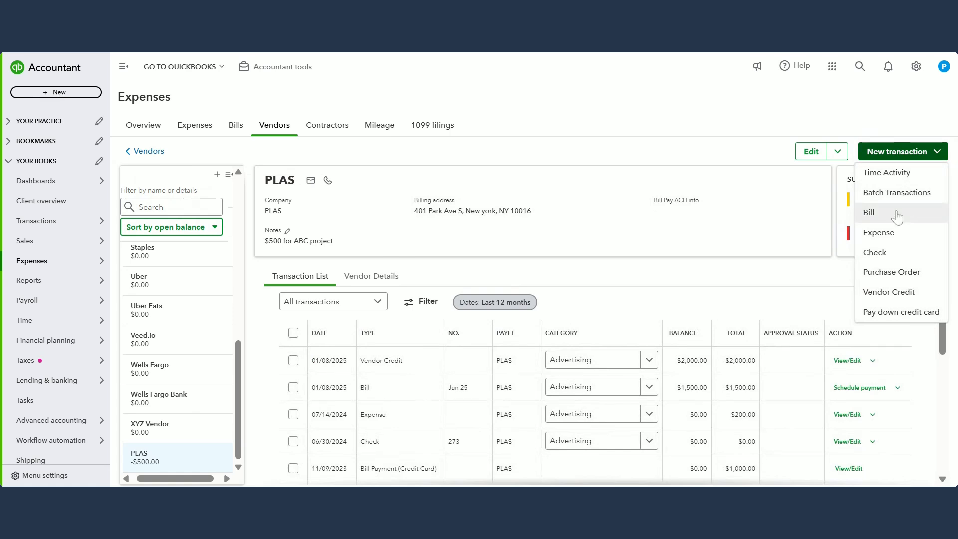
{"action": "left_click", "coordinate": [897, 232]}
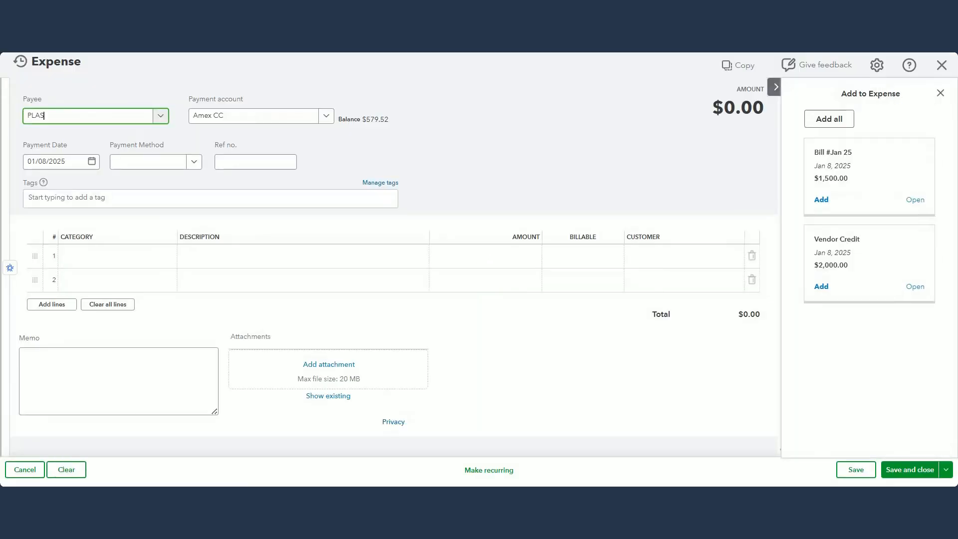
{"action": "left_click", "coordinate": [841, 125]}
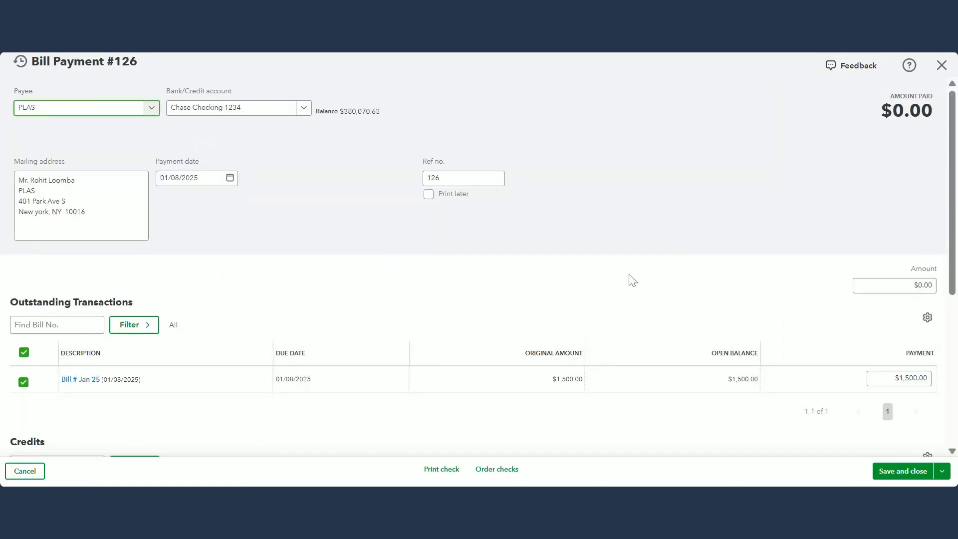
Step: Review how the vendor credit is applied to the Jan 25 bill and check the payment date on the bill payment
{"action": "scroll", "coordinate": [634, 267], "scroll_direction": "down", "scroll_amount": 4}
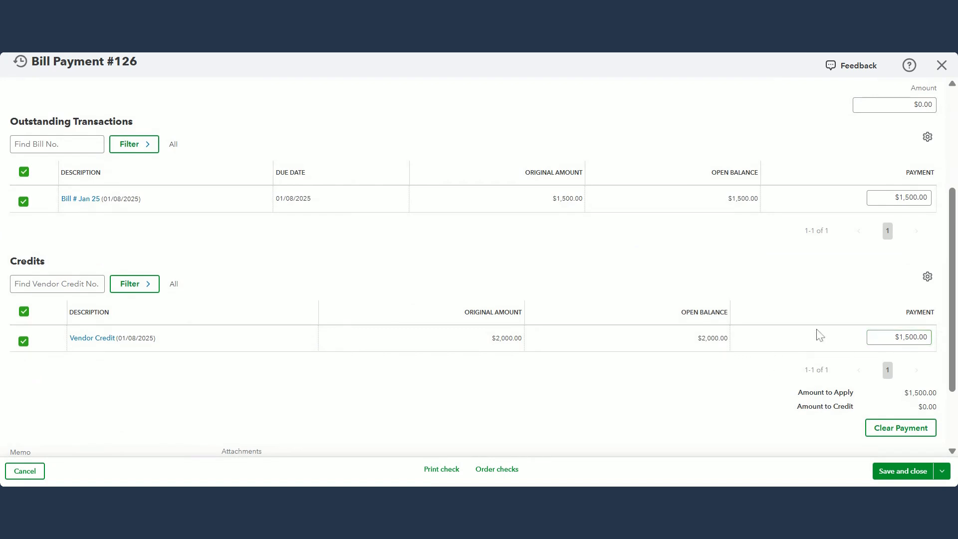
{"action": "scroll", "coordinate": [819, 334], "scroll_direction": "up", "scroll_amount": 1}
{"action": "scroll", "coordinate": [818, 334], "scroll_direction": "up", "scroll_amount": 3}
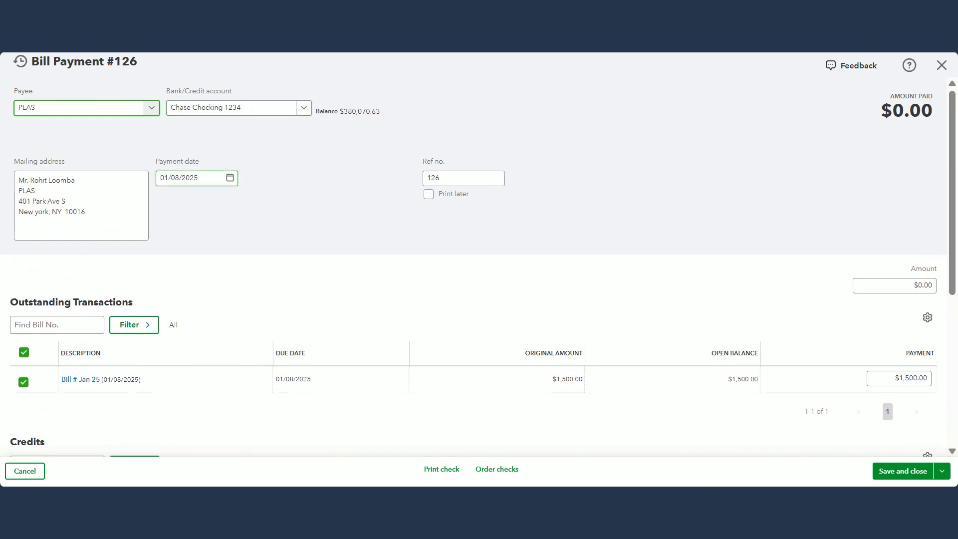
{"action": "left_click", "coordinate": [190, 178]}
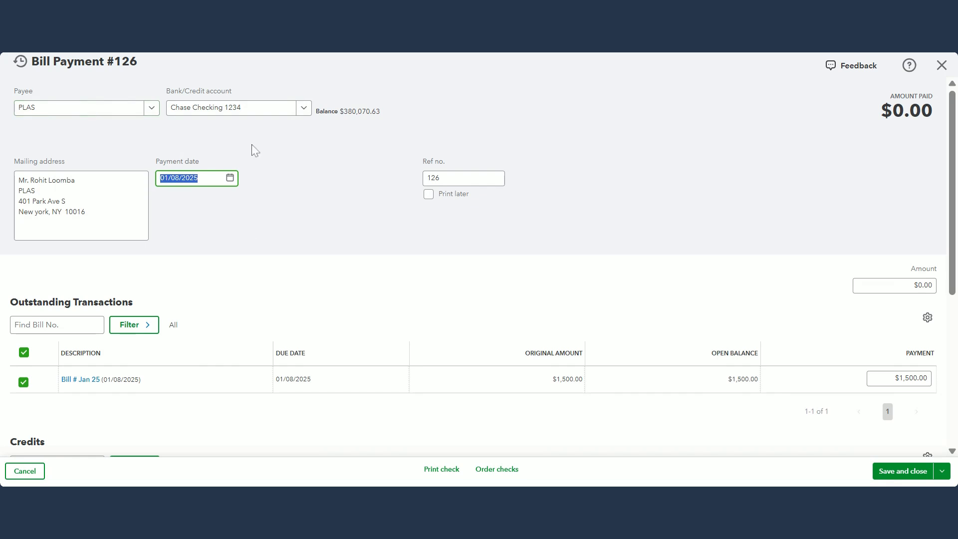
{"action": "scroll", "coordinate": [300, 249], "scroll_direction": "down", "scroll_amount": 4}
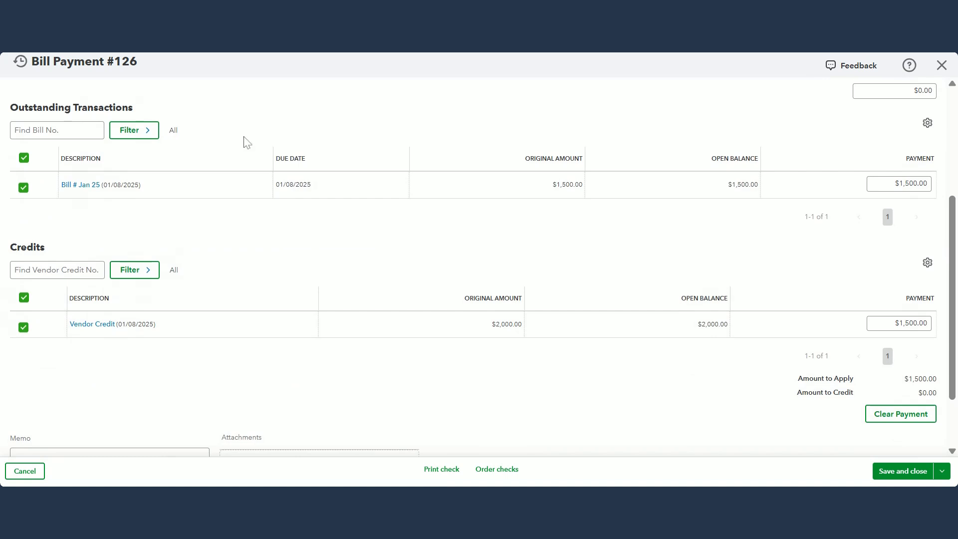
{"action": "scroll", "coordinate": [246, 144], "scroll_direction": "up", "scroll_amount": 3}
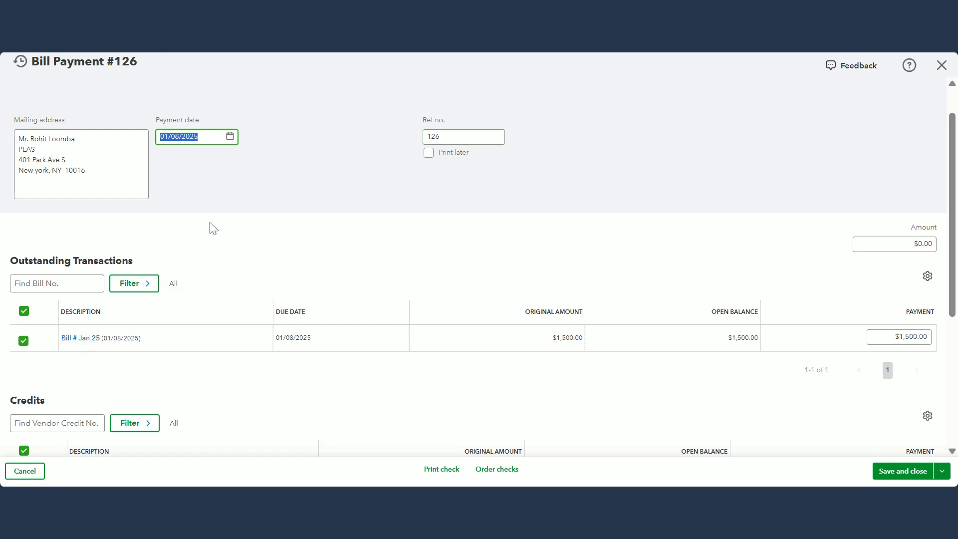
Step: Save and close the bill payment without a reference number and check PLAS's overdue payment and open balance
{"action": "left_click", "coordinate": [472, 137]}
{"action": "key", "text": "ctrl+a"}
{"action": "key", "text": "BackSpace"}
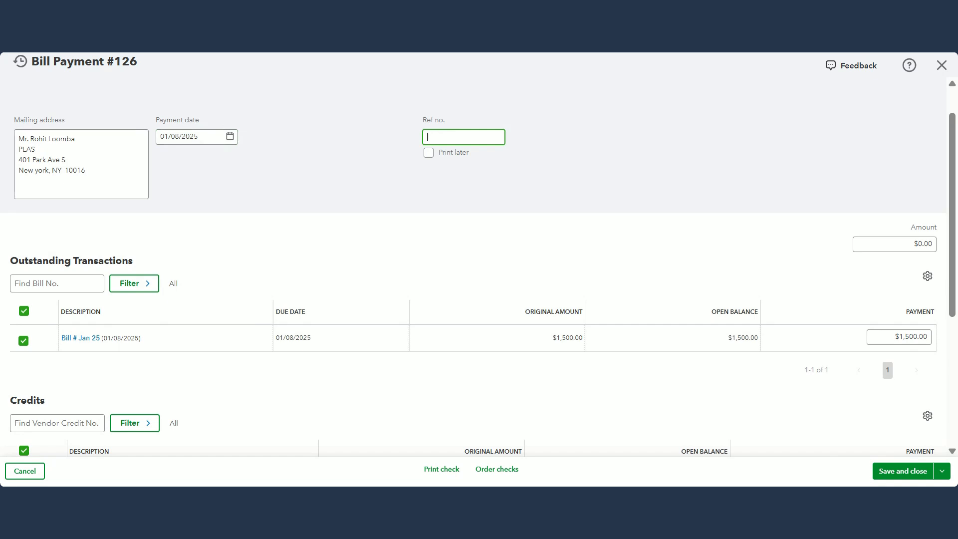
{"action": "scroll", "coordinate": [689, 229], "scroll_direction": "down", "scroll_amount": 5}
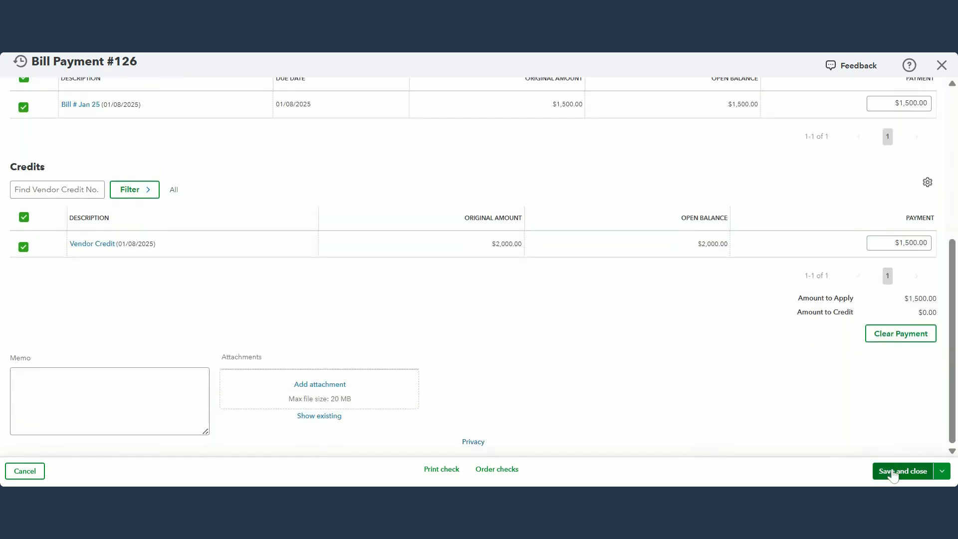
{"action": "left_click", "coordinate": [893, 472]}
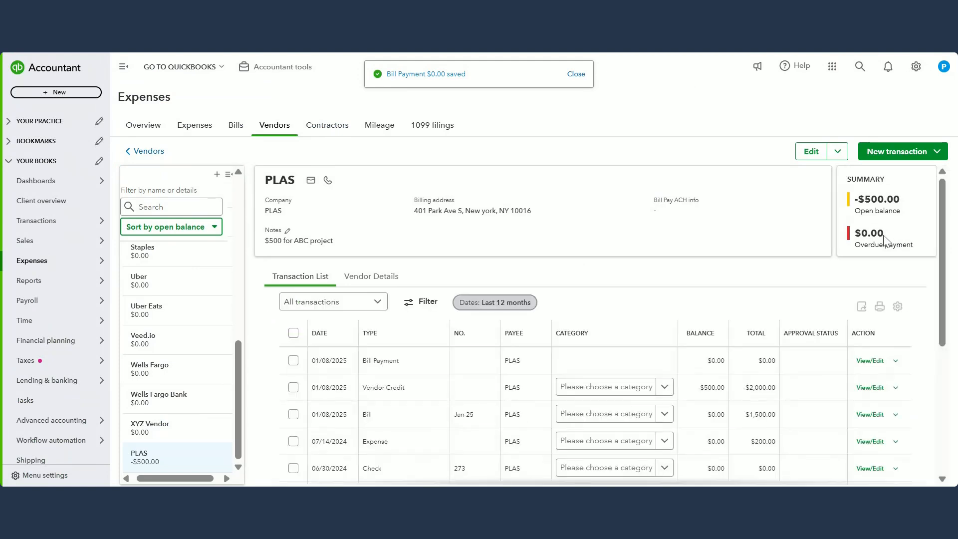
{"action": "left_click_drag", "start_coordinate": [886, 237], "coordinate": [862, 233]}
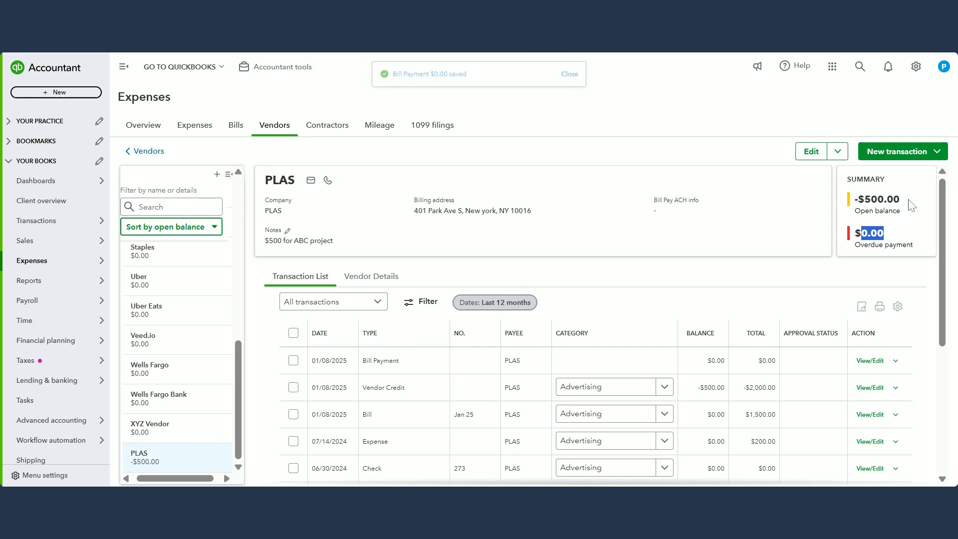
{"action": "left_click_drag", "start_coordinate": [901, 199], "coordinate": [858, 199]}
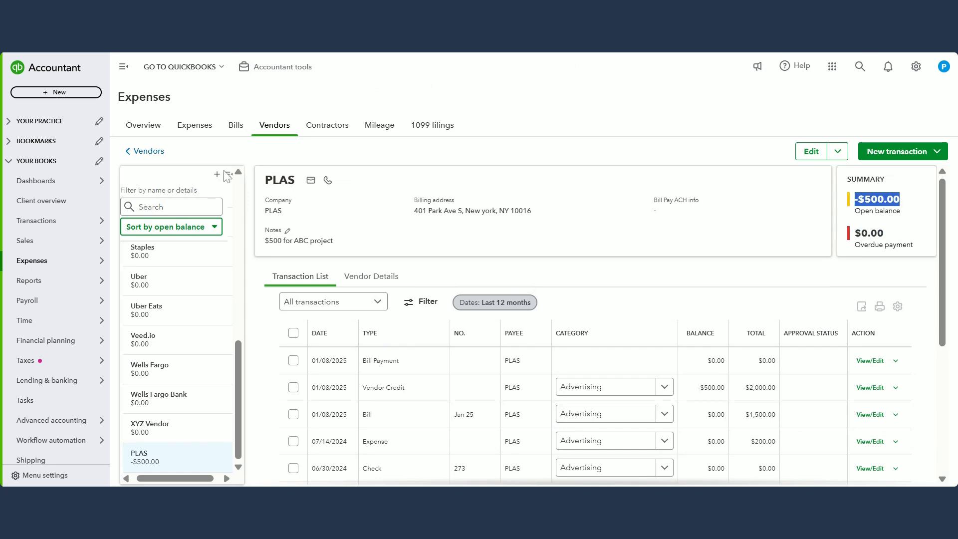
Step: Find Mr. Test Vendor by searching the vendors for "test" and mark the Test April 2025 bill as paid
{"action": "left_click", "coordinate": [173, 206]}
{"action": "type", "text": "test"}
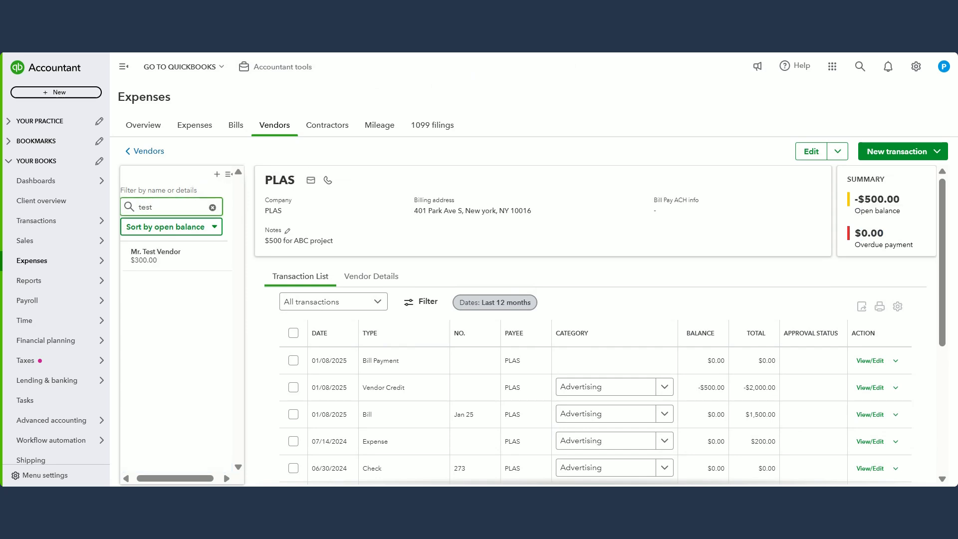
{"action": "left_click", "coordinate": [181, 254]}
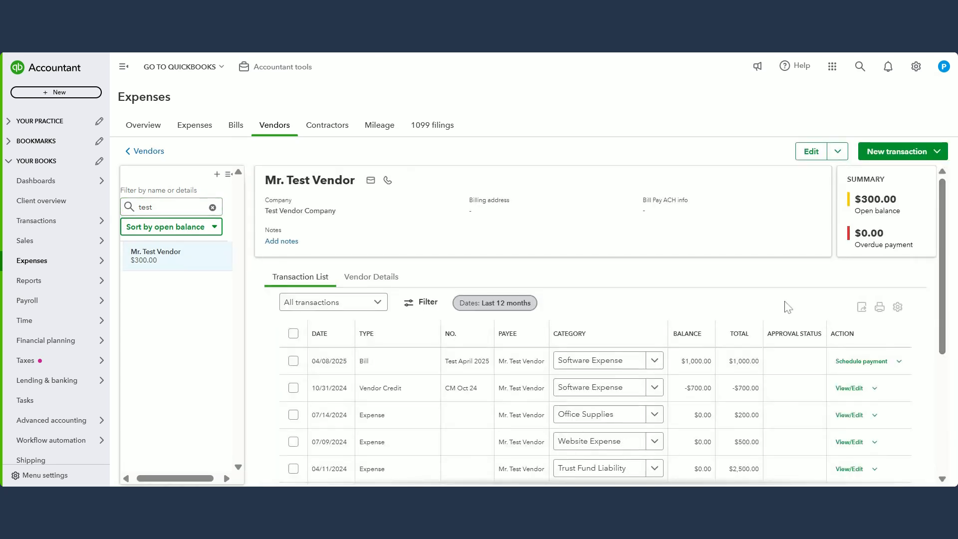
{"action": "scroll", "coordinate": [788, 307], "scroll_direction": "down", "scroll_amount": 1}
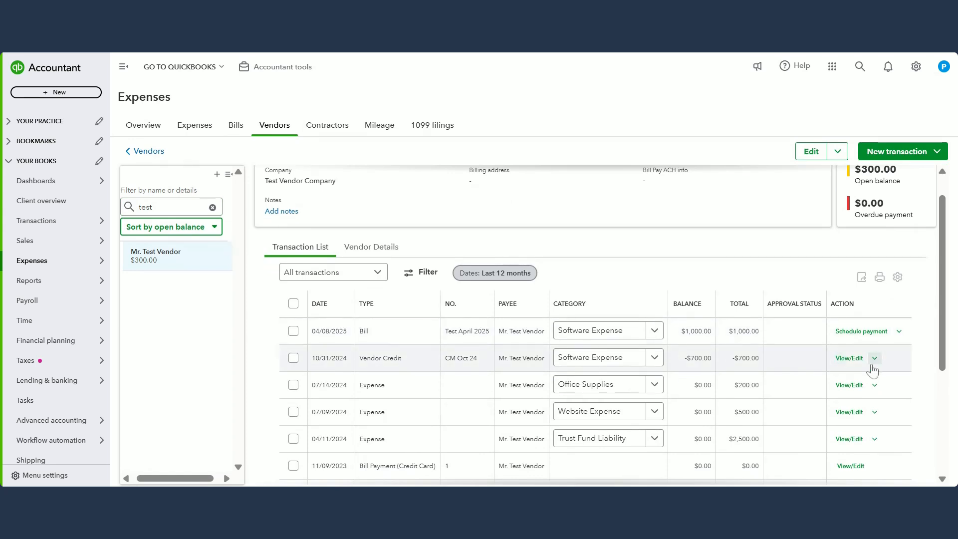
{"action": "left_click", "coordinate": [900, 332]}
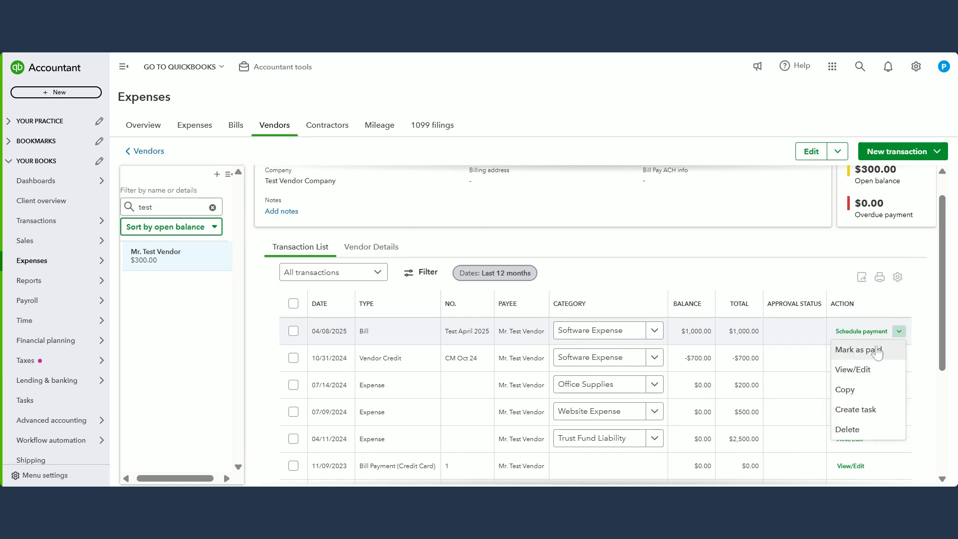
{"action": "left_click", "coordinate": [875, 352]}
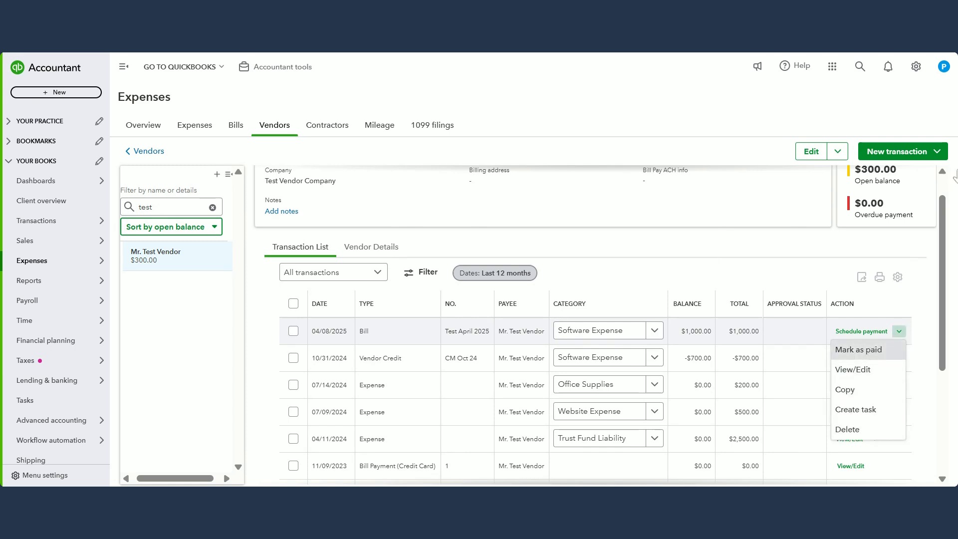
Step: Set the payment for the Test April 2025 bill to $700.00 to match vendor credit CM Oct 24
{"action": "scroll", "coordinate": [954, 175], "scroll_direction": "down", "scroll_amount": 4}
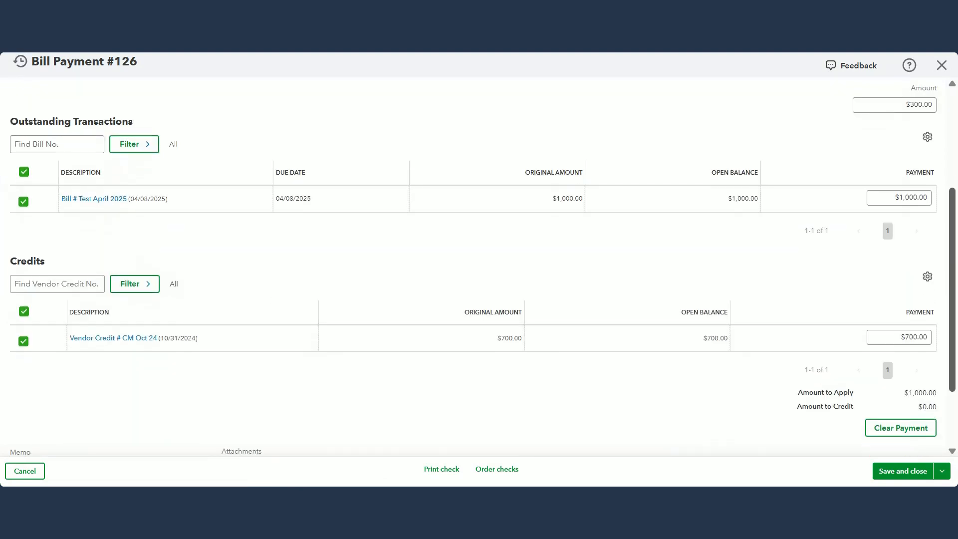
{"action": "left_click_drag", "start_coordinate": [894, 193], "coordinate": [956, 195]}
{"action": "type", "text": "700"}
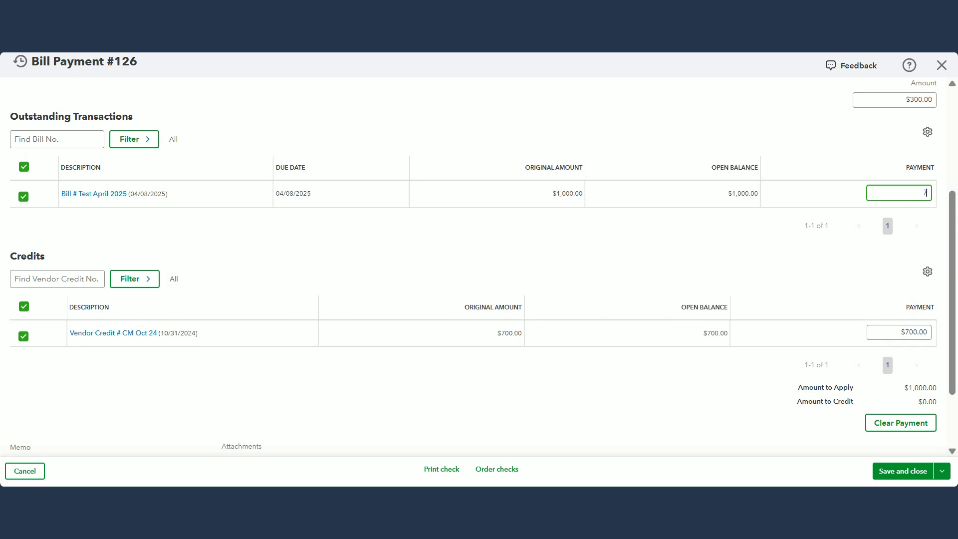
{"action": "key", "text": "Tab"}
Step: Set the bill payment's payment date to 04/08/2025
{"action": "scroll", "coordinate": [655, 220], "scroll_direction": "up", "scroll_amount": 4}
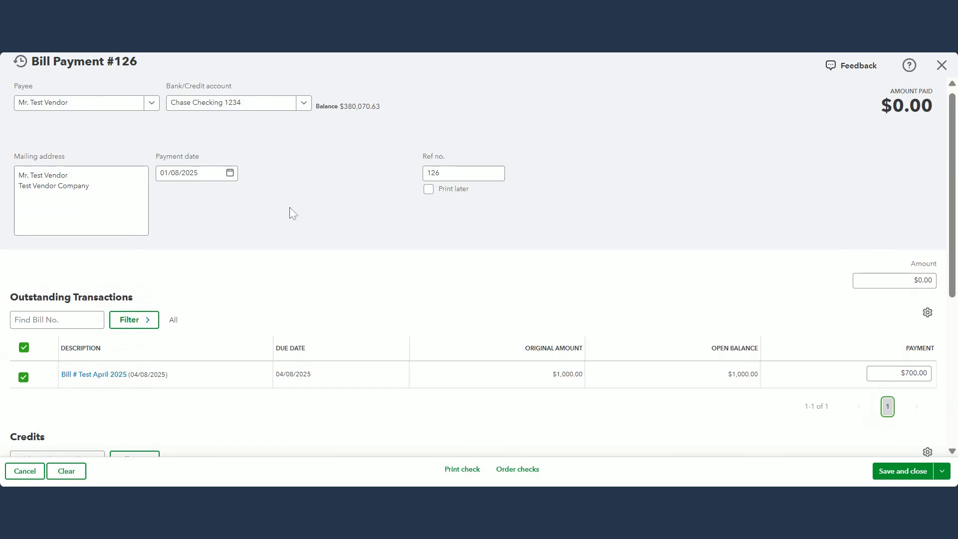
{"action": "left_click", "coordinate": [192, 173]}
{"action": "type", "text": "040826"}
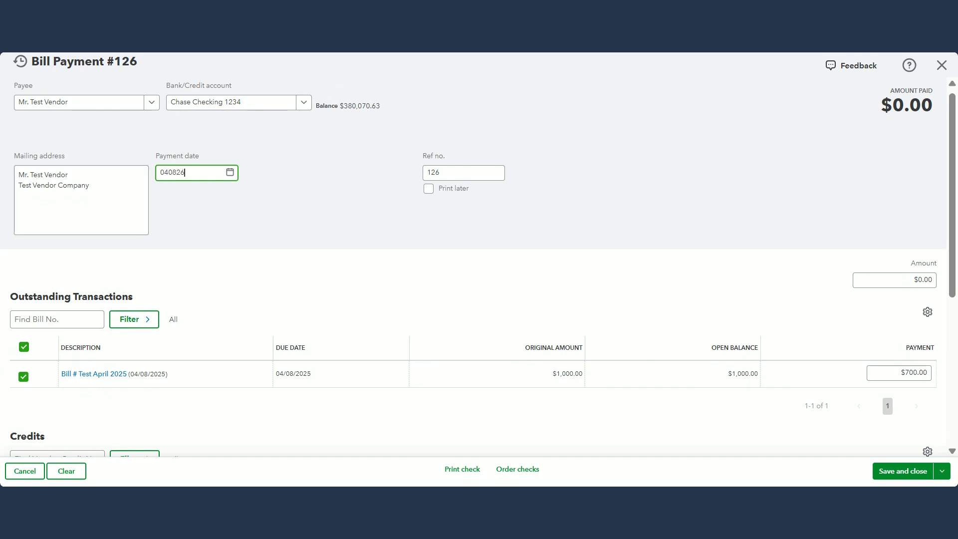
{"action": "key", "text": "Tab"}
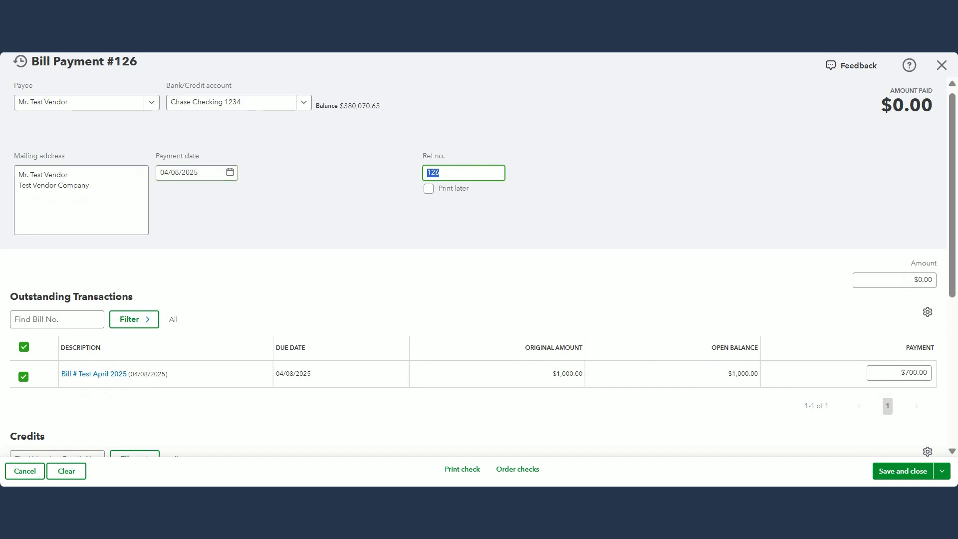
Step: Clear the reference number of Mr. Test Vendor's bill payment, and save and close it
{"action": "key", "text": "BackSpace"}
{"action": "key", "text": "Tab"}
{"action": "scroll", "coordinate": [792, 246], "scroll_direction": "down", "scroll_amount": 5}
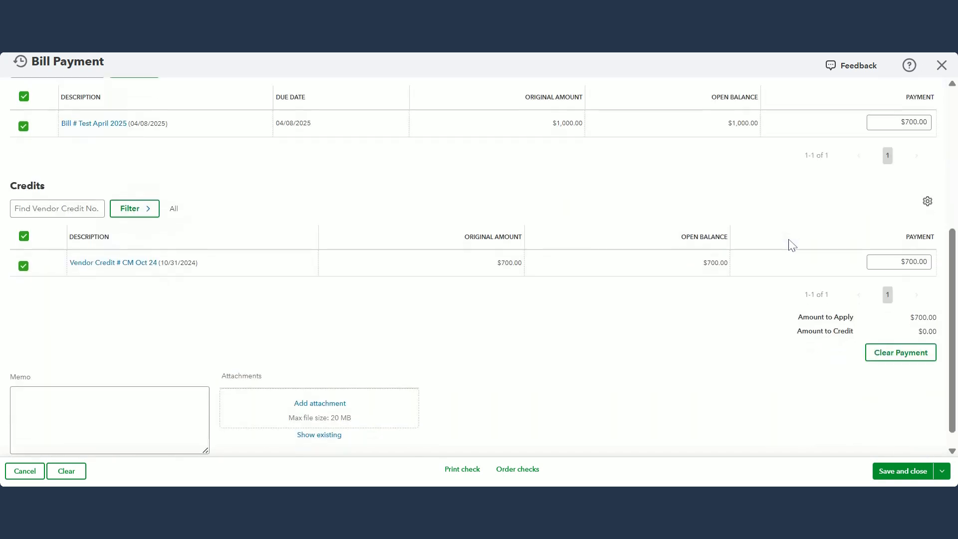
{"action": "left_click", "coordinate": [892, 473]}
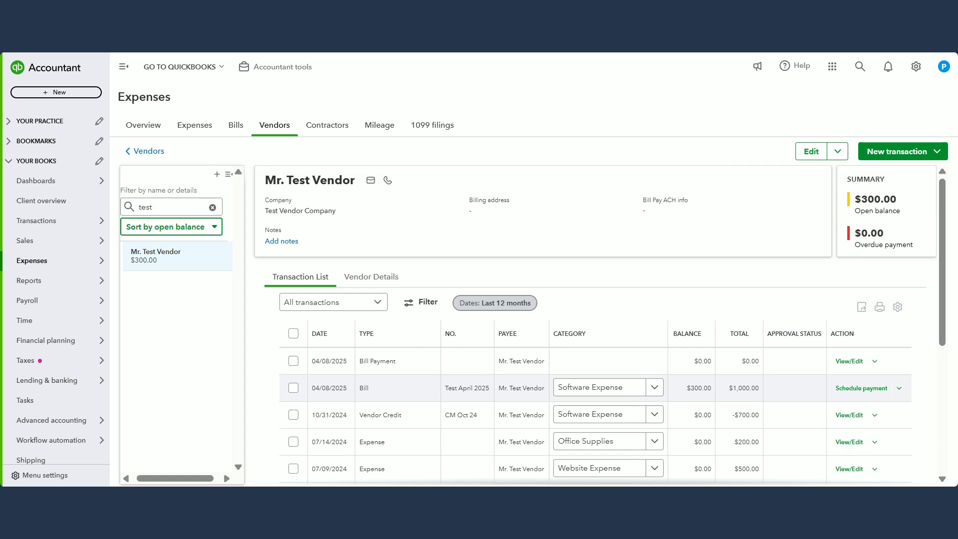
Step: Search for "open in", open the Open Invoices report and review the customers' open invoices and total
{"action": "left_click", "coordinate": [859, 66]}
{"action": "type", "text": "open in"}
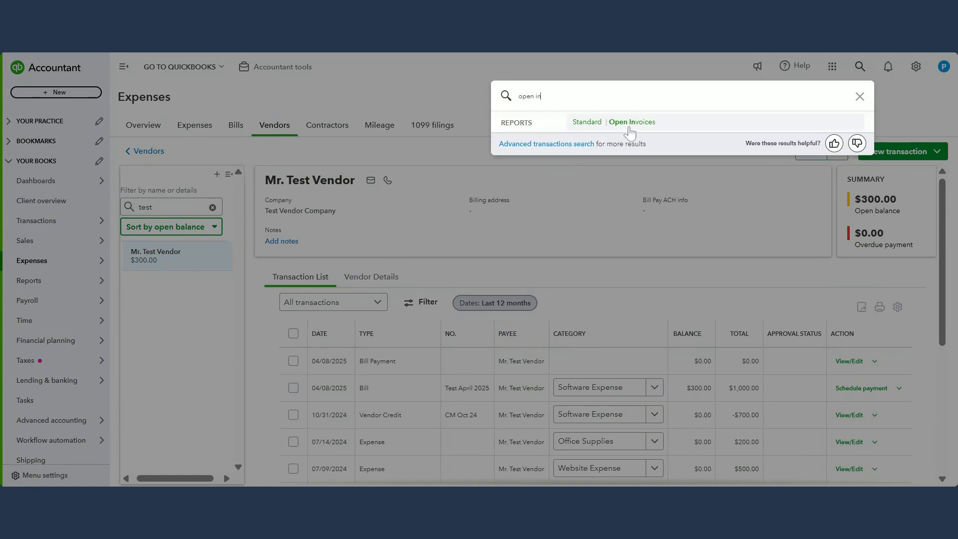
{"action": "left_click", "coordinate": [630, 124]}
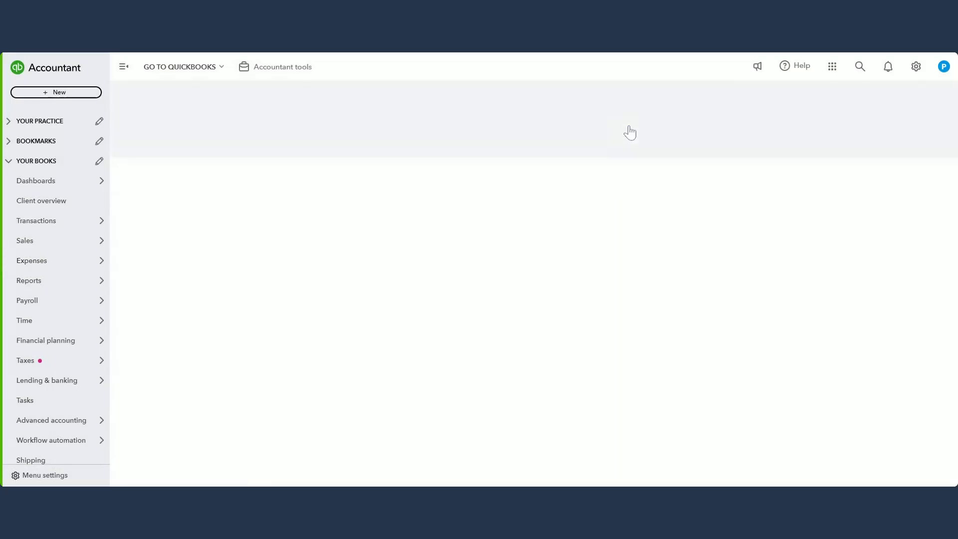
{"action": "scroll", "coordinate": [822, 316], "scroll_direction": "down", "scroll_amount": 5}
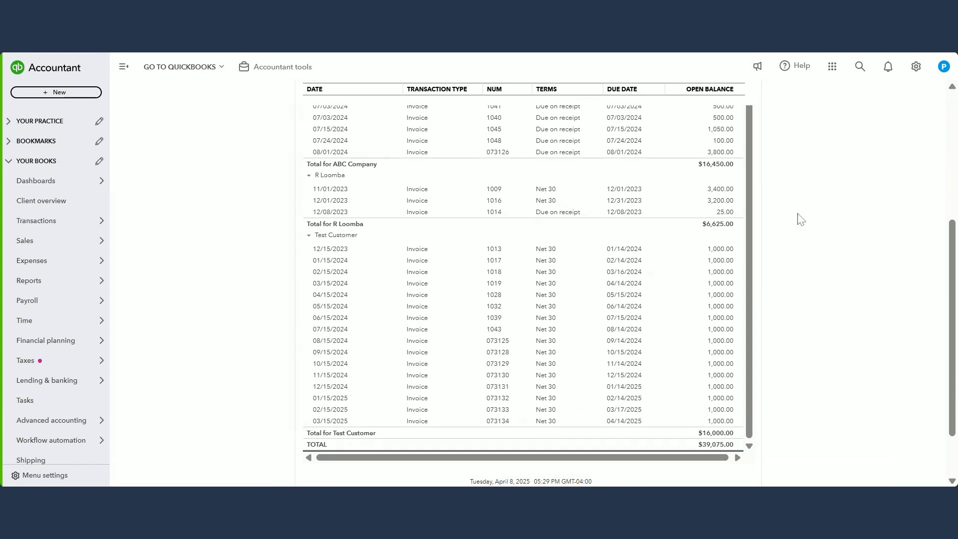
{"action": "scroll", "coordinate": [832, 223], "scroll_direction": "up", "scroll_amount": 5}
{"action": "scroll", "coordinate": [833, 222], "scroll_direction": "up", "scroll_amount": 1}
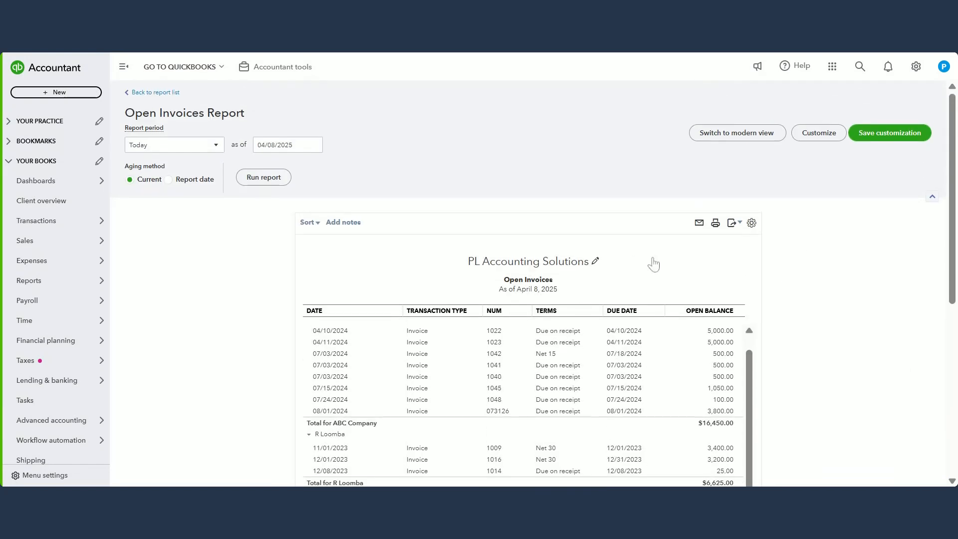